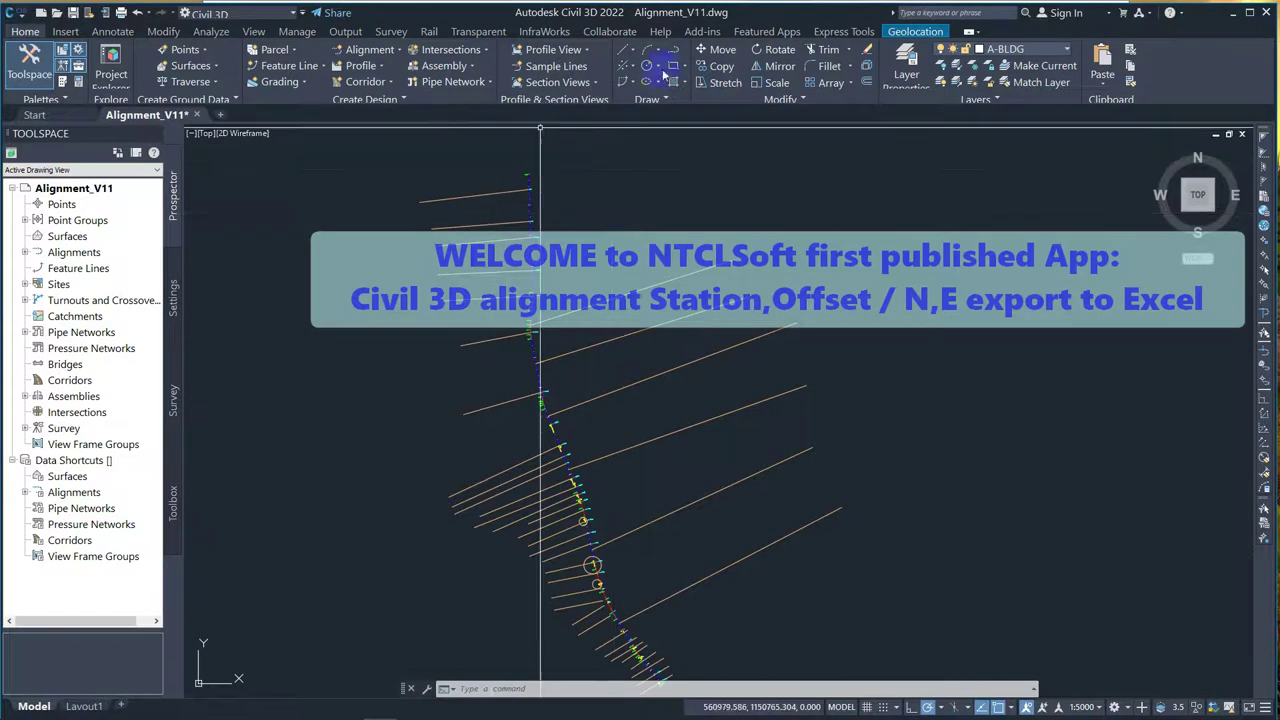
# - Show the Add-ins ribbon and view the Alignment SONE to Excel tooltip
pyautogui.click(713, 33)
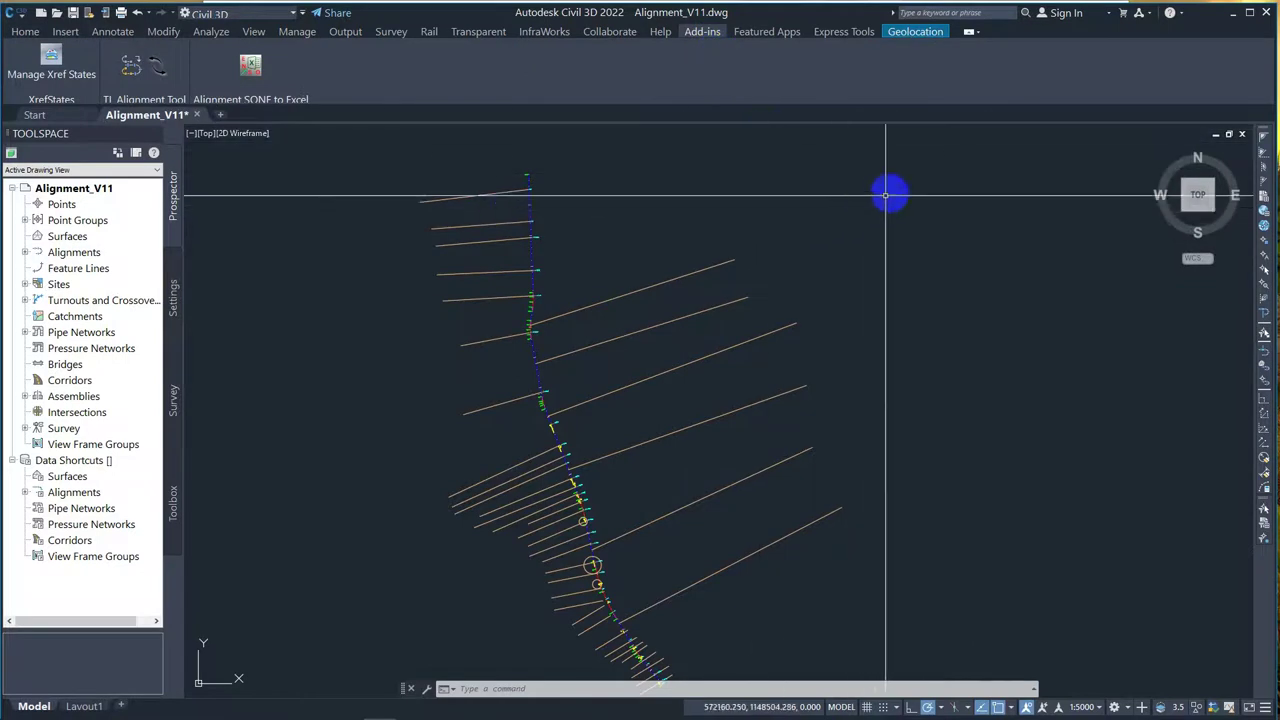
pyautogui.click(258, 78)
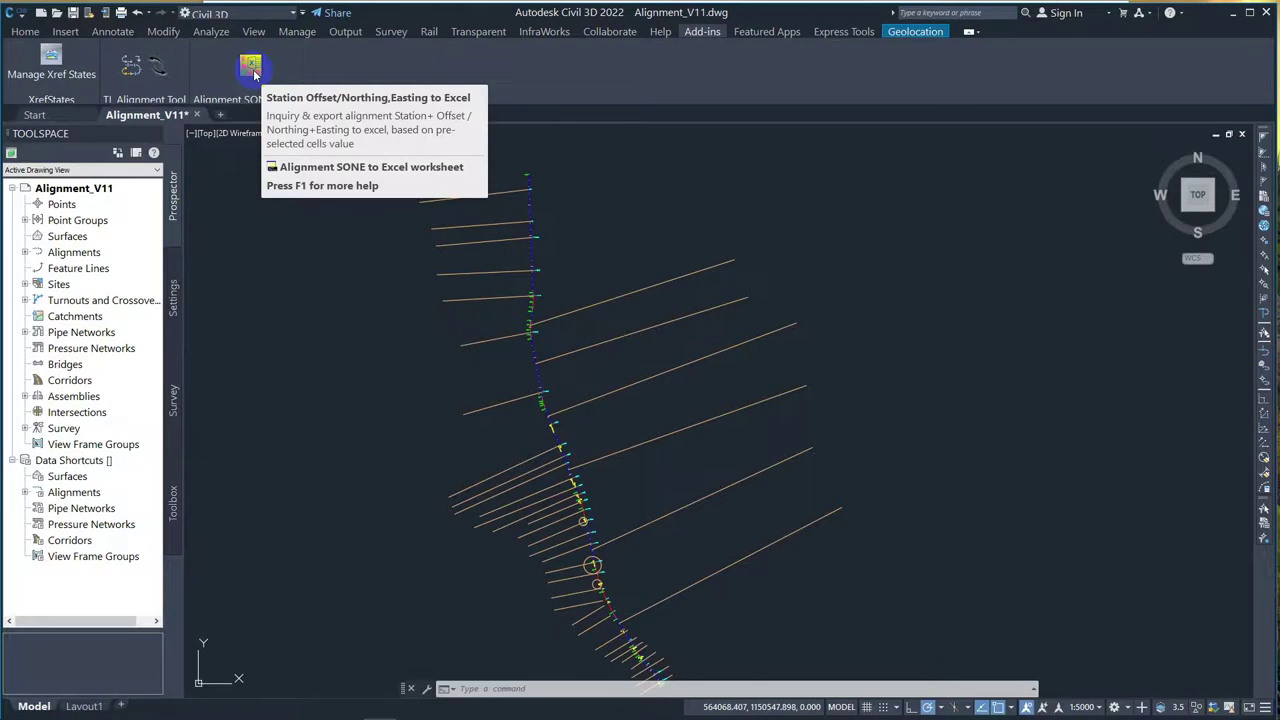
# - Launch Alignment SONE to Excel with Always Load, move its dialog aside, and bring up CulvertList.xls
pyautogui.click(254, 75)
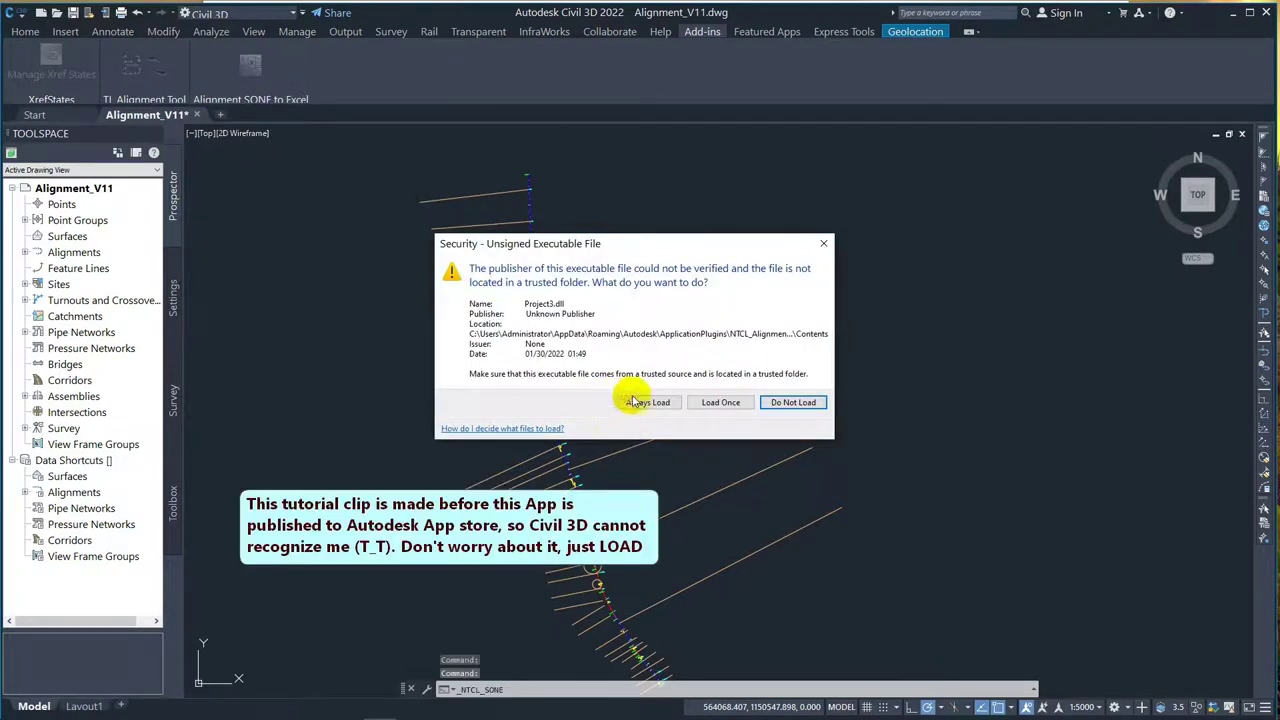
pyautogui.click(650, 404)
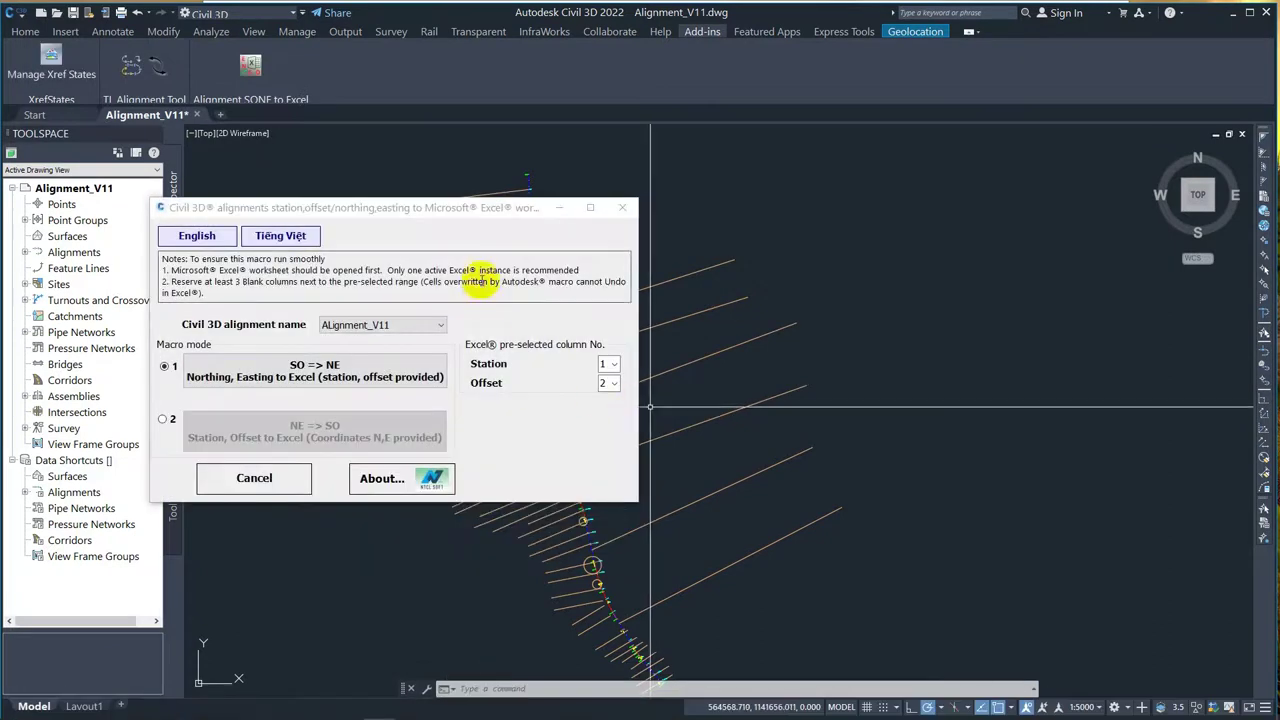
pyautogui.moveTo(491, 208); pyautogui.dragTo(407, 178)
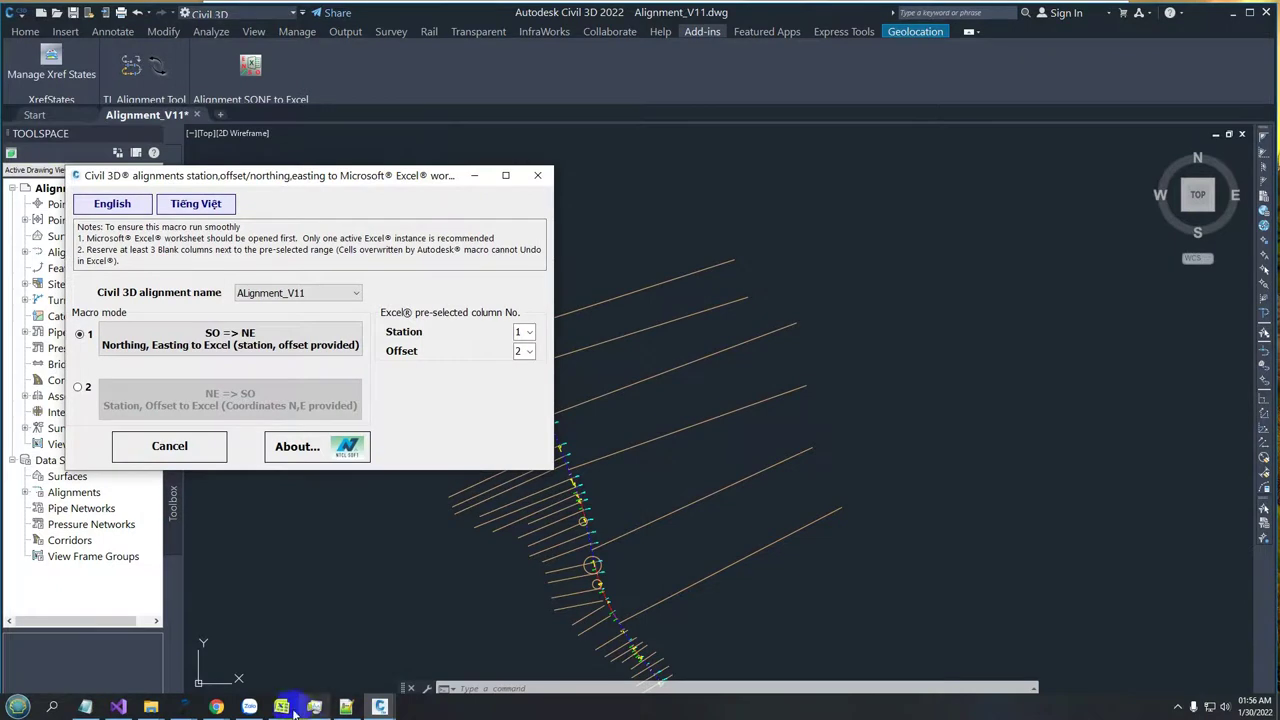
pyautogui.click(281, 707)
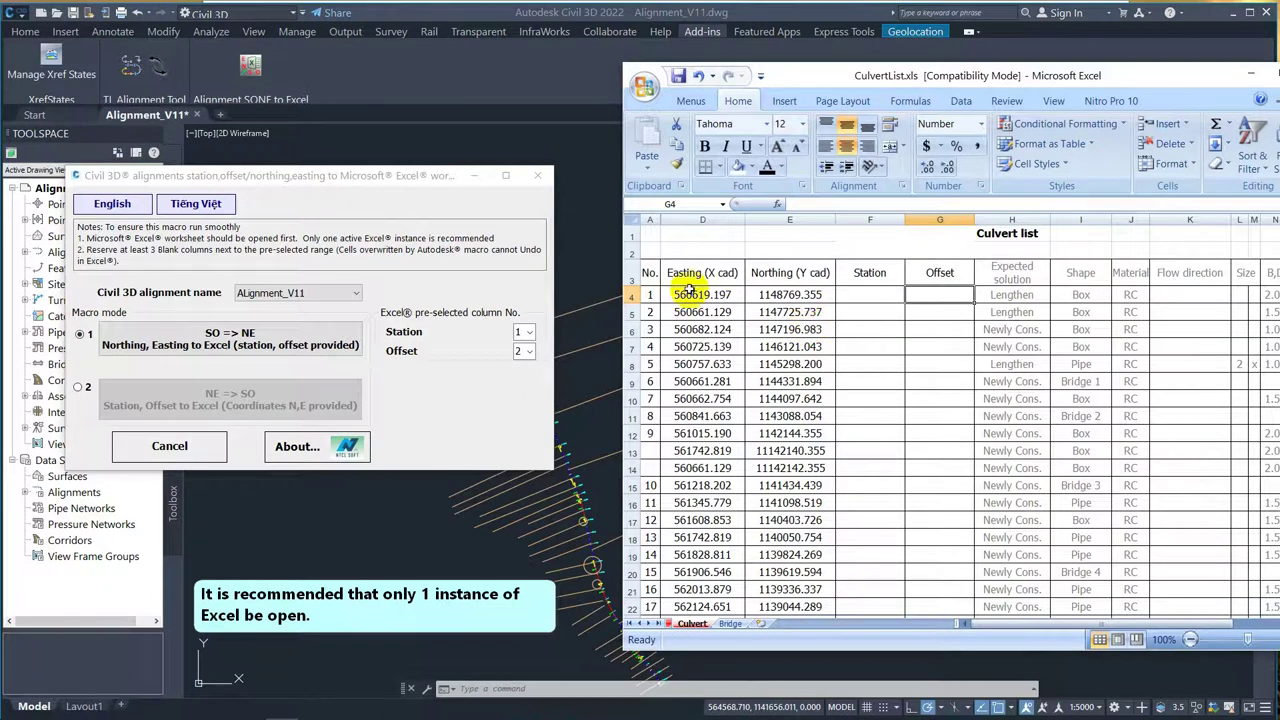
# - Select the Easting and Northing cells D4:E44 as the input range, then scroll back to the header
pyautogui.moveTo(686, 292); pyautogui.dragTo(775, 632)
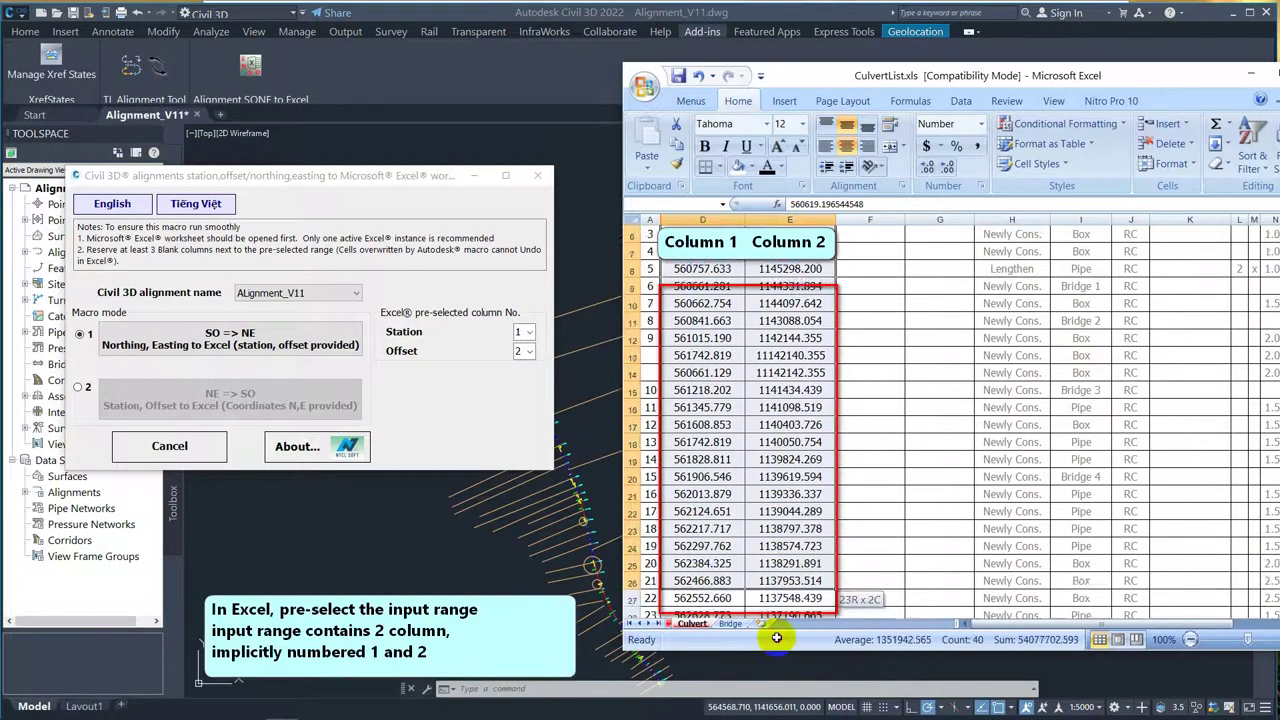
pyautogui.moveTo(775, 632); pyautogui.dragTo(797, 577)
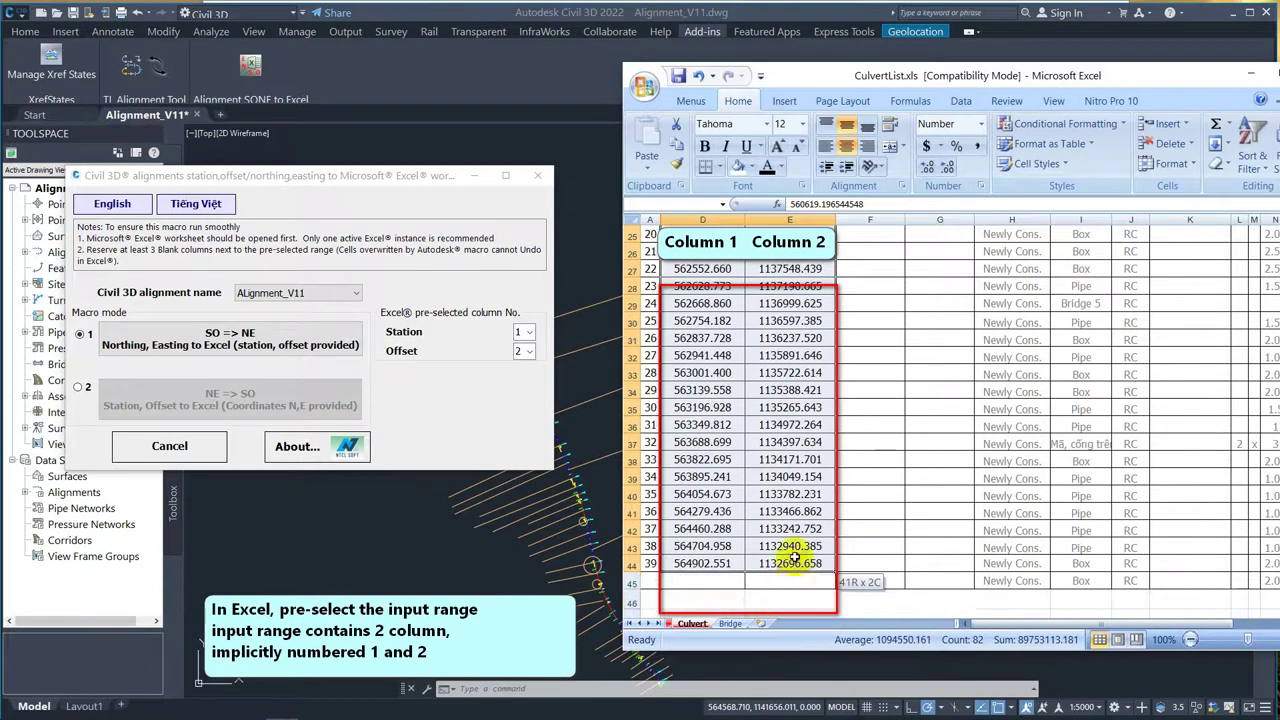
pyautogui.scroll(8, 797, 577)
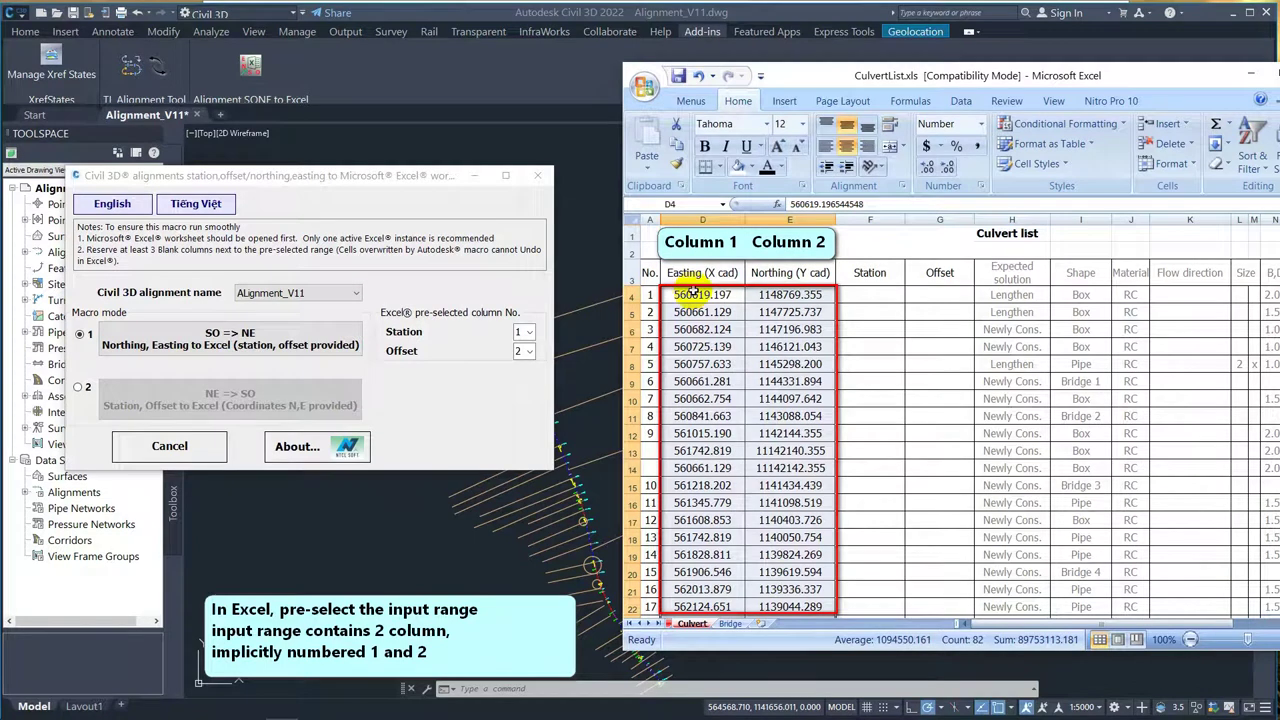
# - Set the tool to alignment ALignment_V11 in mode 2 (NE => SO), then return to Excel
pyautogui.click(352, 295)
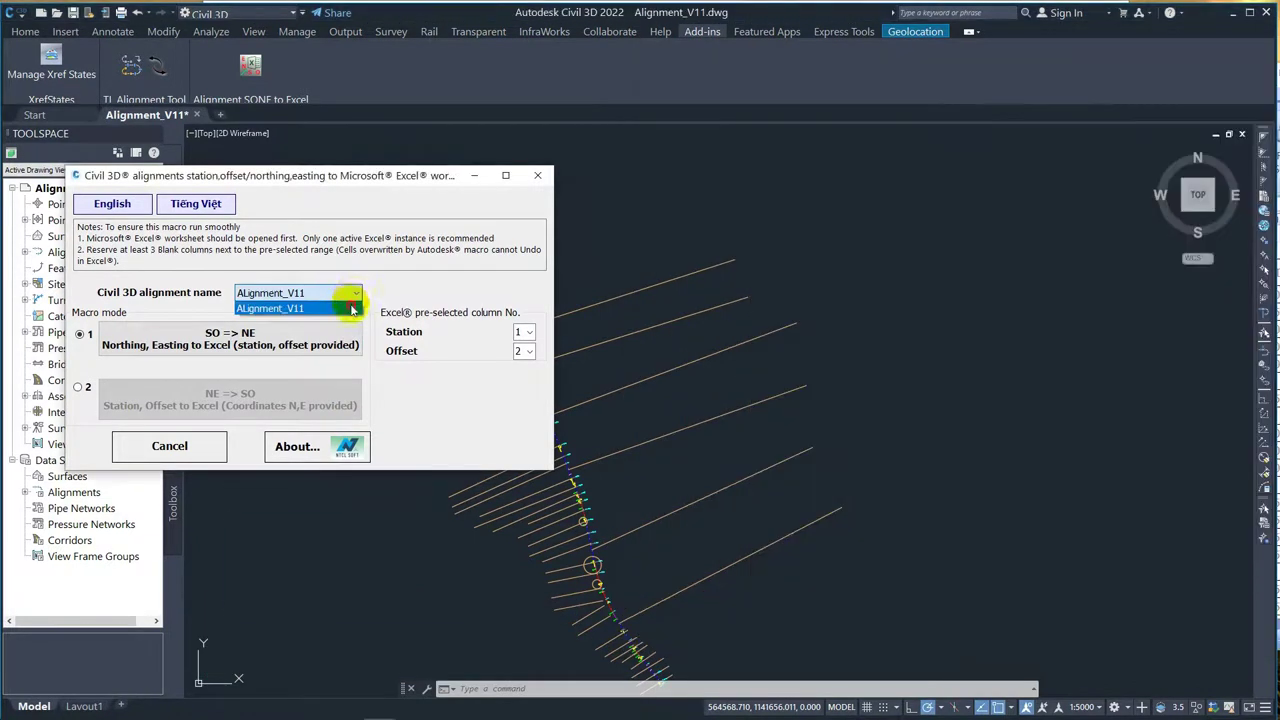
pyautogui.click(352, 309)
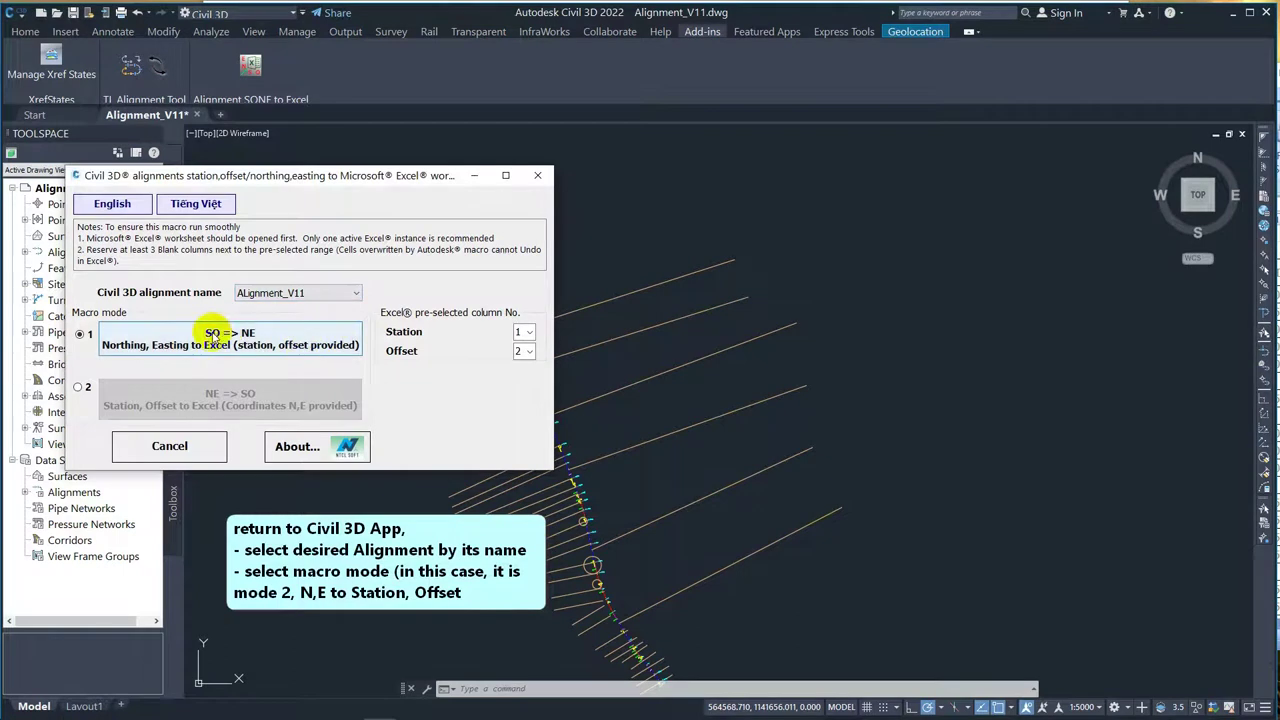
pyautogui.click(79, 387)
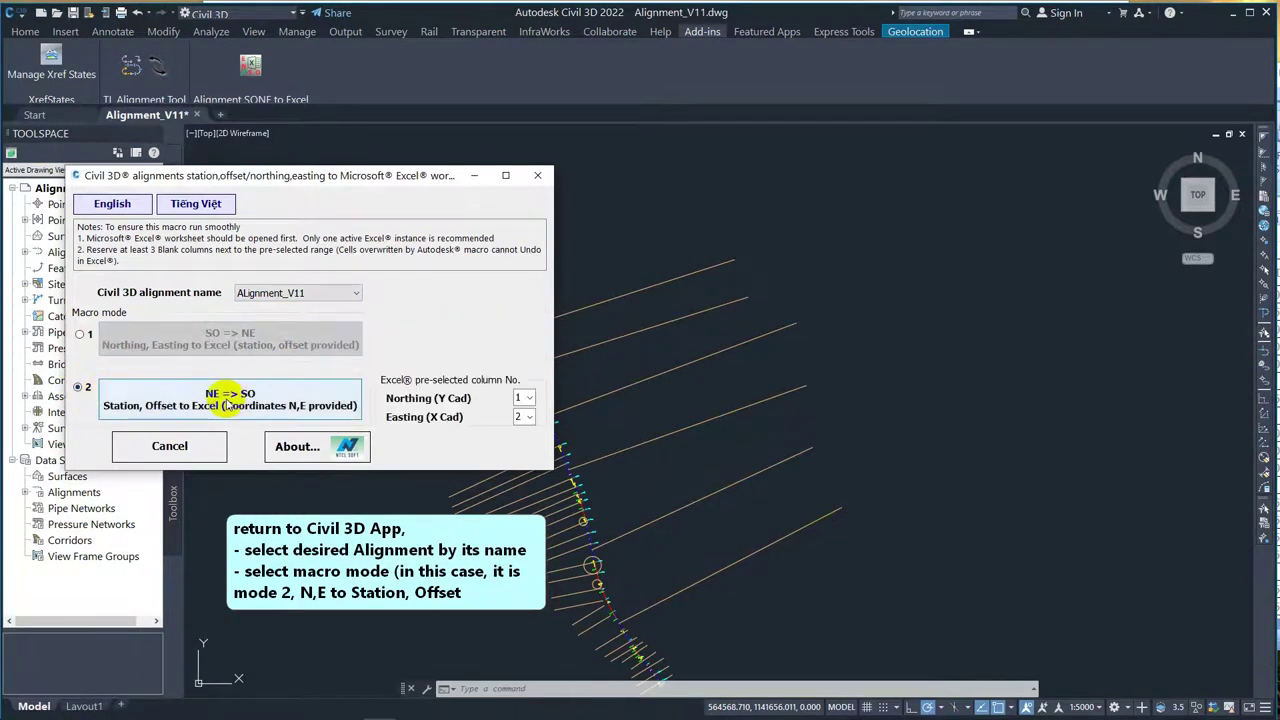
pyautogui.hotkey('alt', 'Tab')
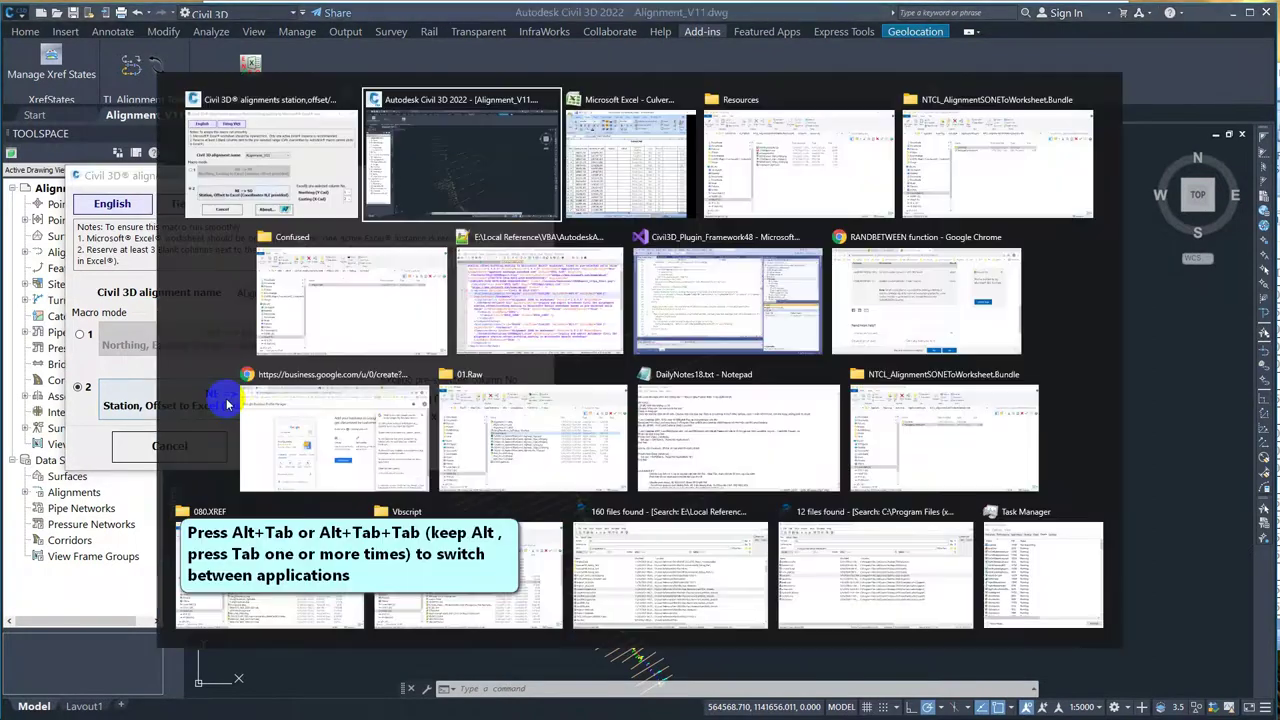
pyautogui.hotkey('alt', 'Tab')
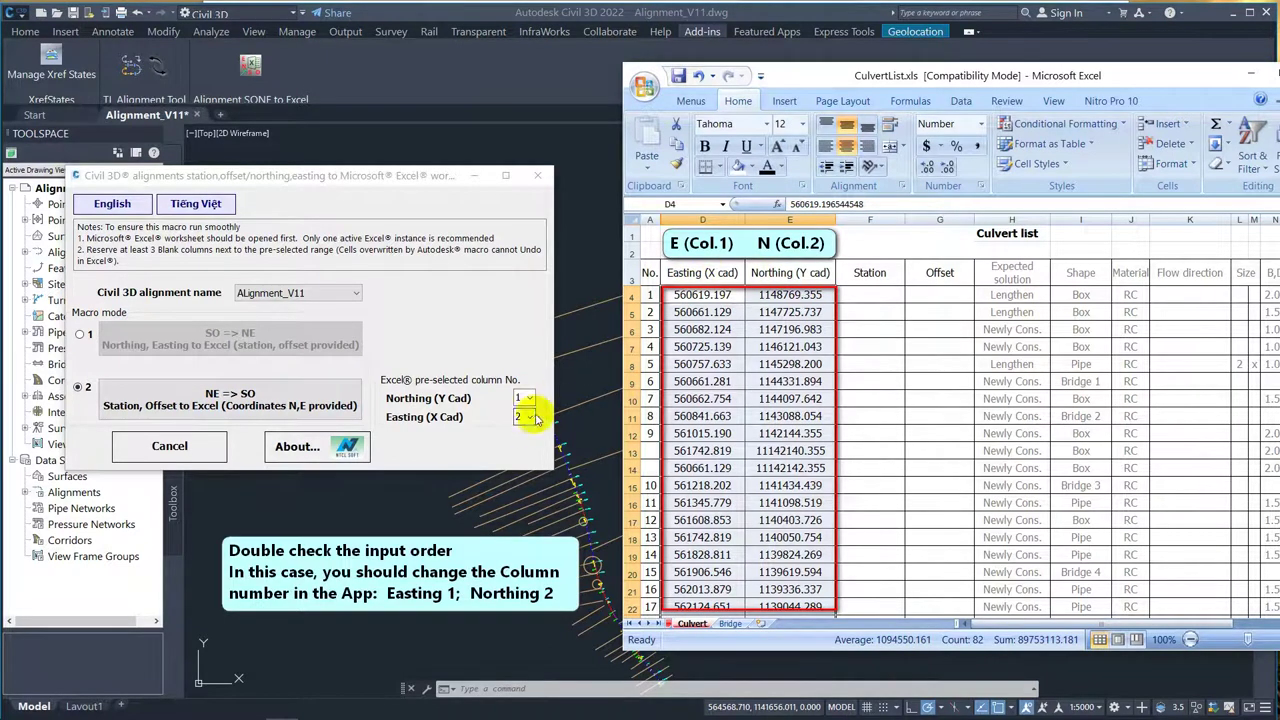
# - Map Northing to column 2 and Easting to column 1, then run the NE => SO conversion
pyautogui.click(533, 420)
pyautogui.click(529, 398)
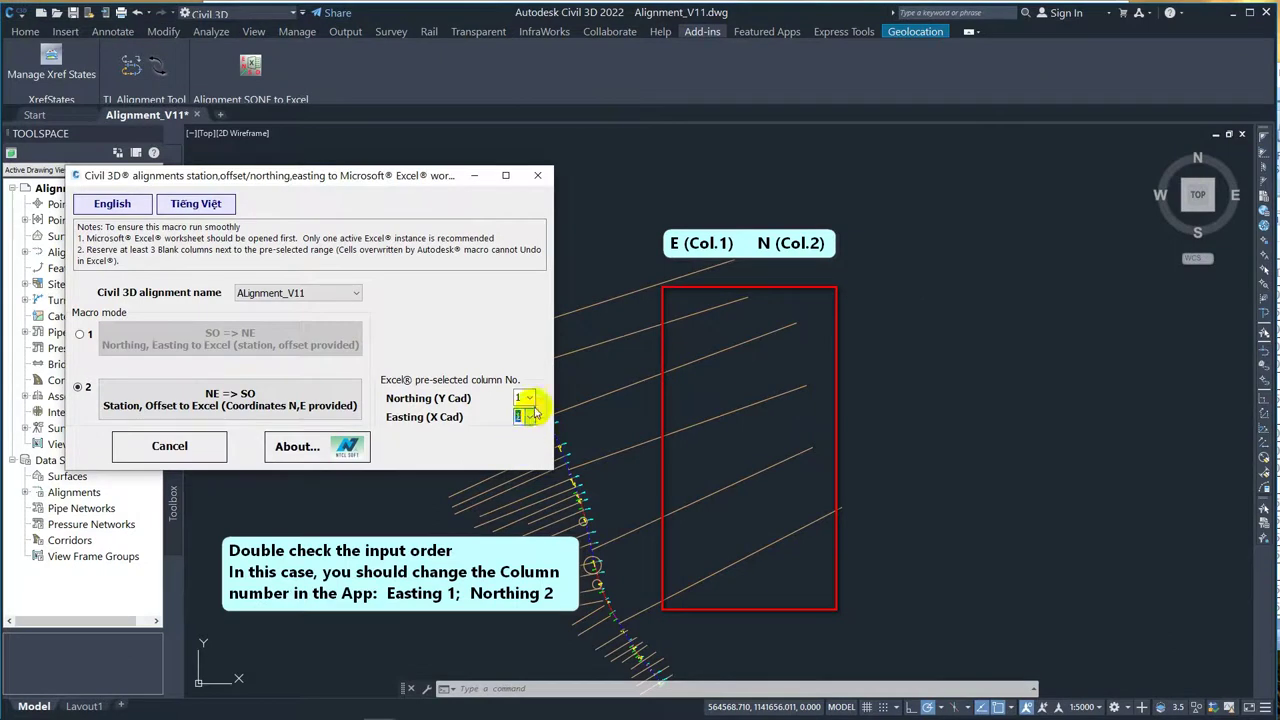
pyautogui.click(527, 422)
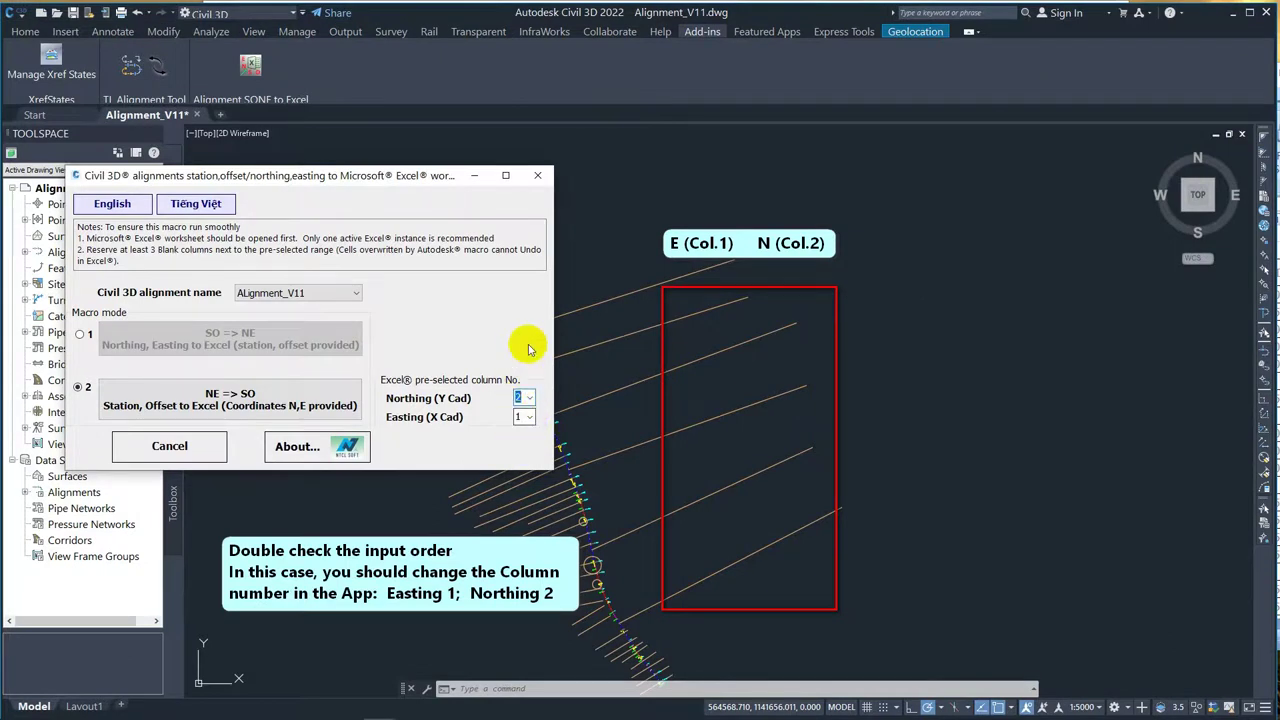
pyautogui.hotkey('alt', 'Tab')
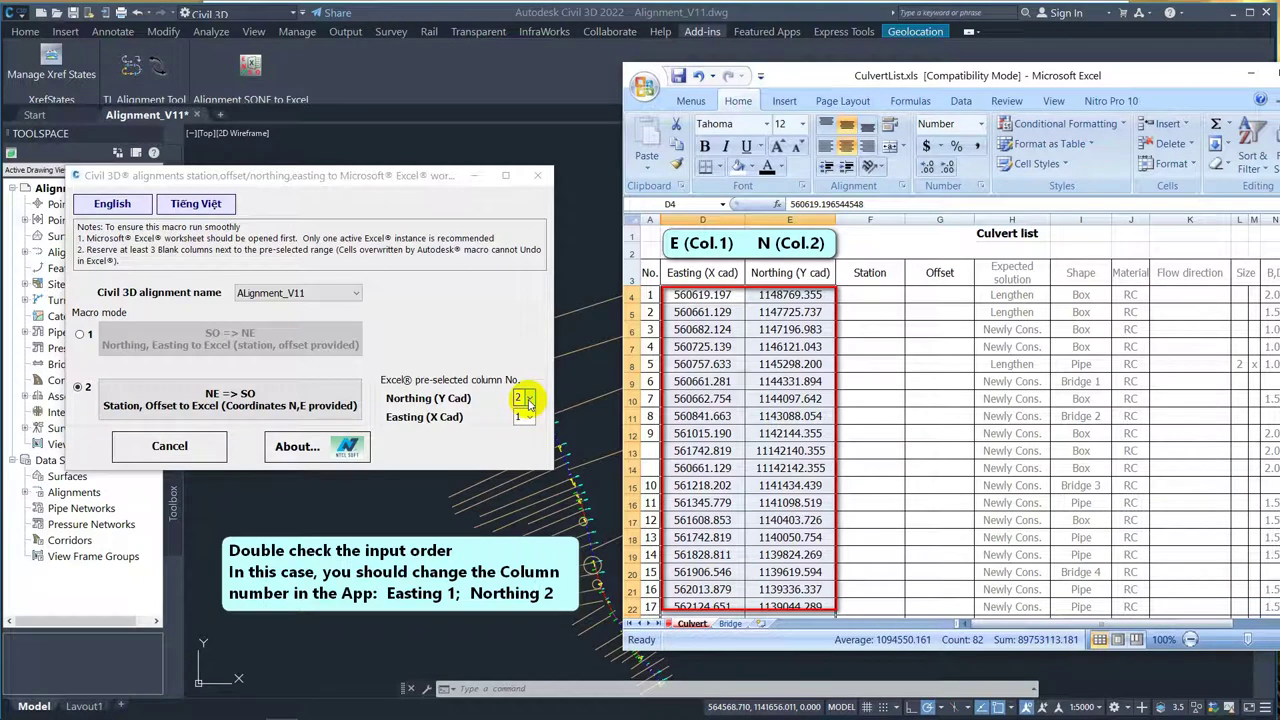
pyautogui.click(303, 398)
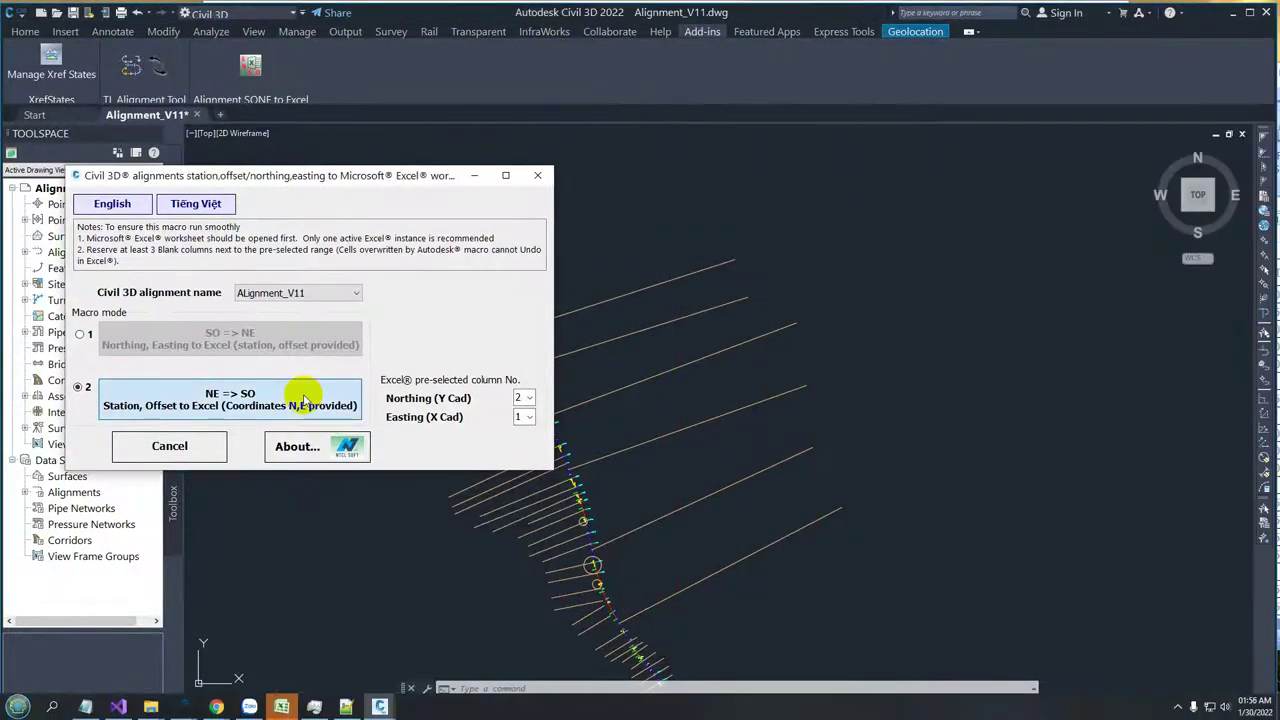
# - Bring up the Culvert sheet results and select the pink unresolved rows D13:G14
pyautogui.click(282, 707)
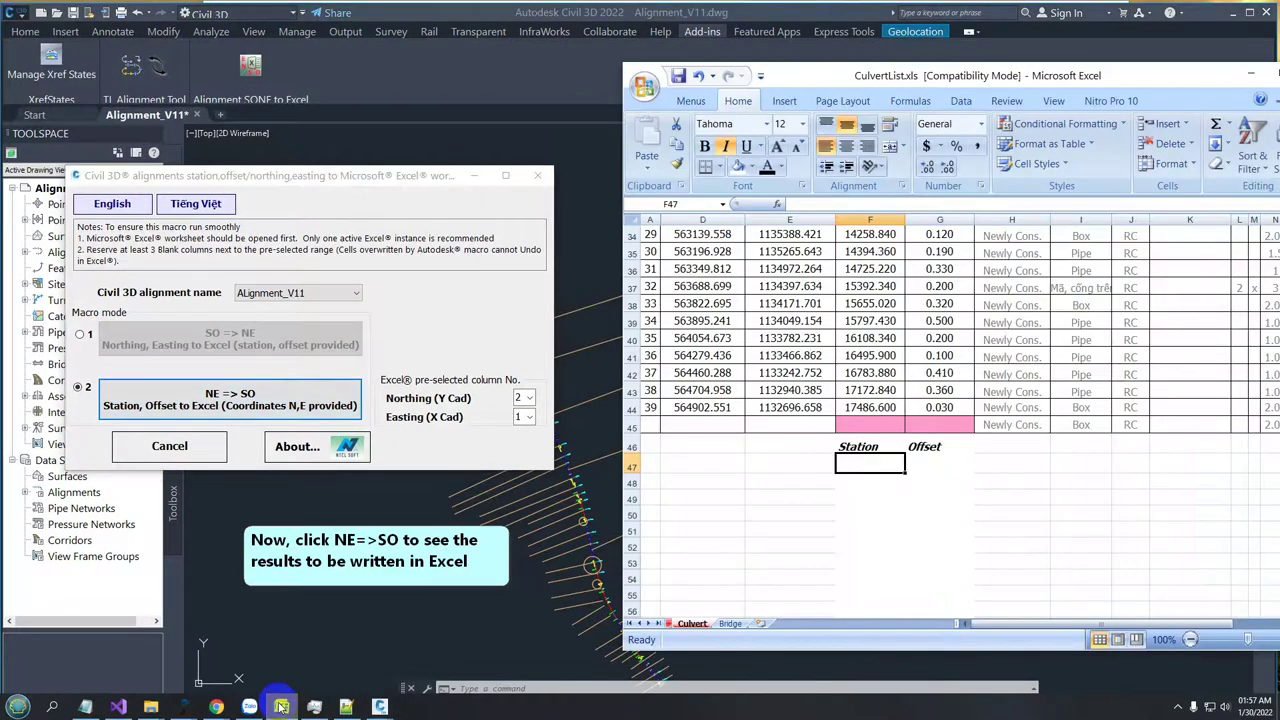
pyautogui.scroll(5, 957, 524)
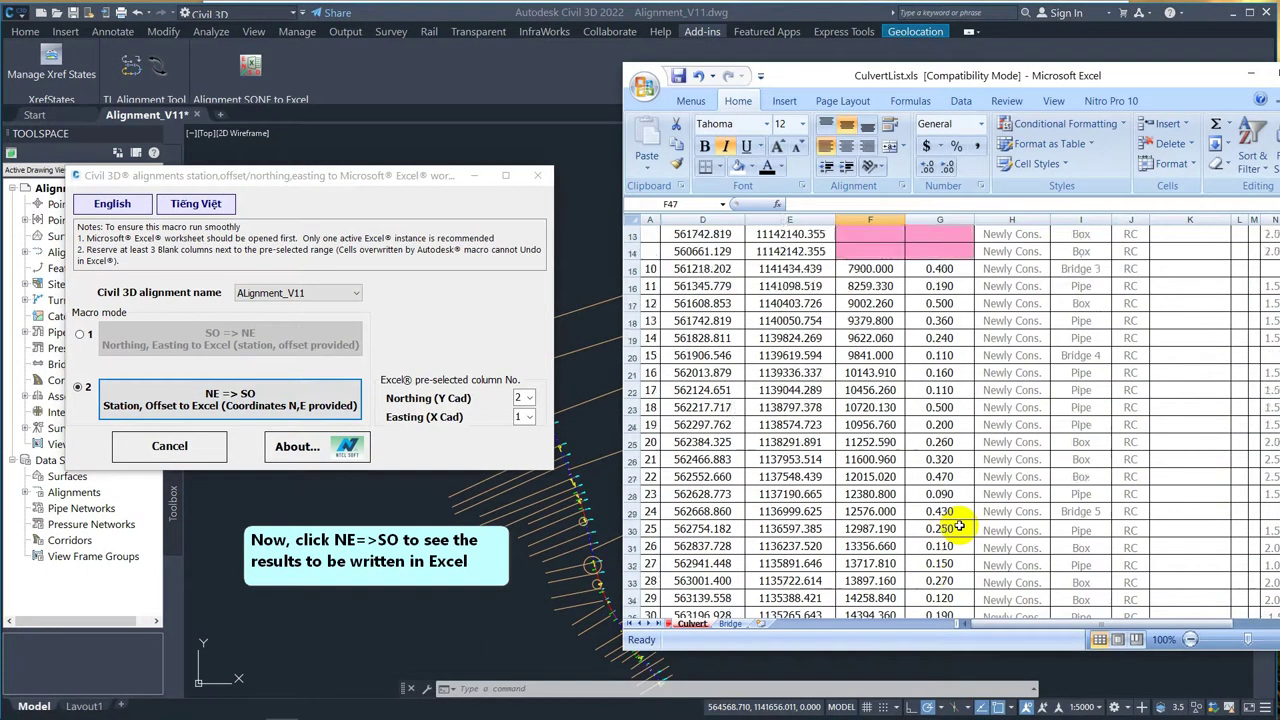
pyautogui.scroll(5, 970, 500)
pyautogui.scroll(5, 980, 480)
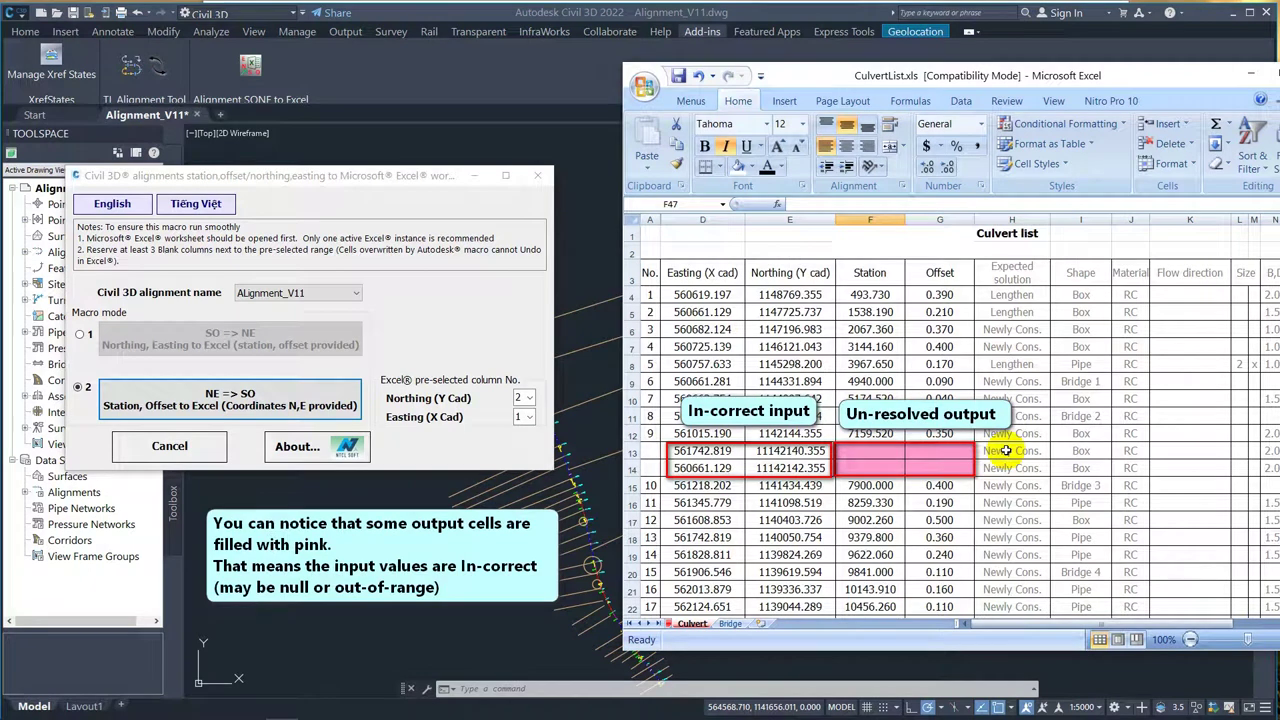
pyautogui.moveTo(714, 455); pyautogui.dragTo(925, 467)
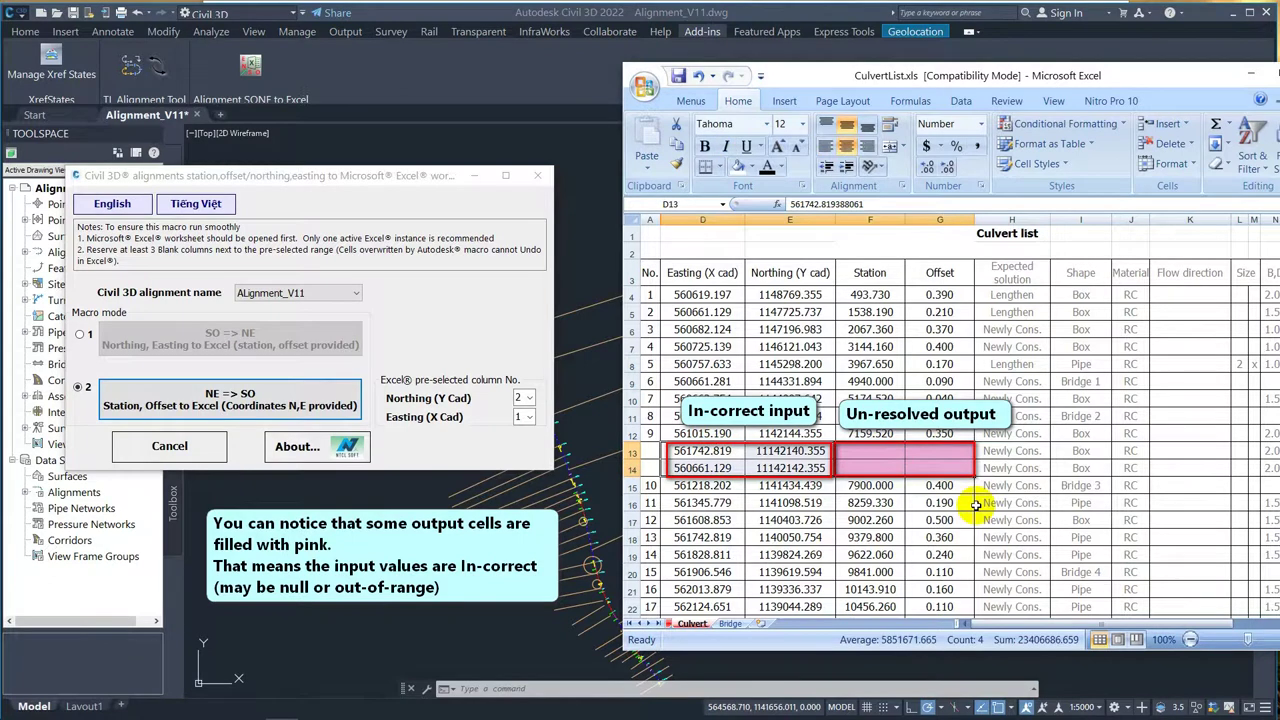
# - Inspect the empty inputs in row 45 and the Offset label below the table
pyautogui.scroll(-1, 975, 505)
pyautogui.scroll(-4, 975, 505)
pyautogui.scroll(-4, 975, 505)
pyautogui.scroll(-2, 898, 497)
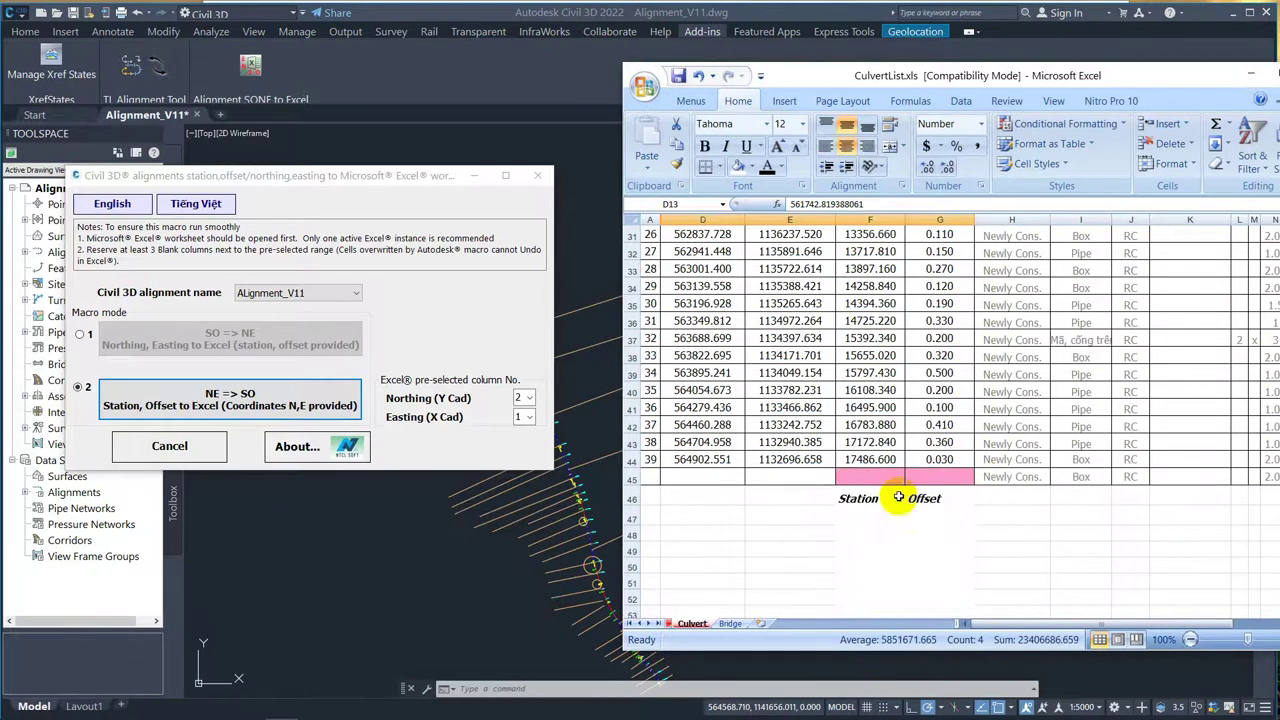
pyautogui.moveTo(740, 477); pyautogui.dragTo(877, 479)
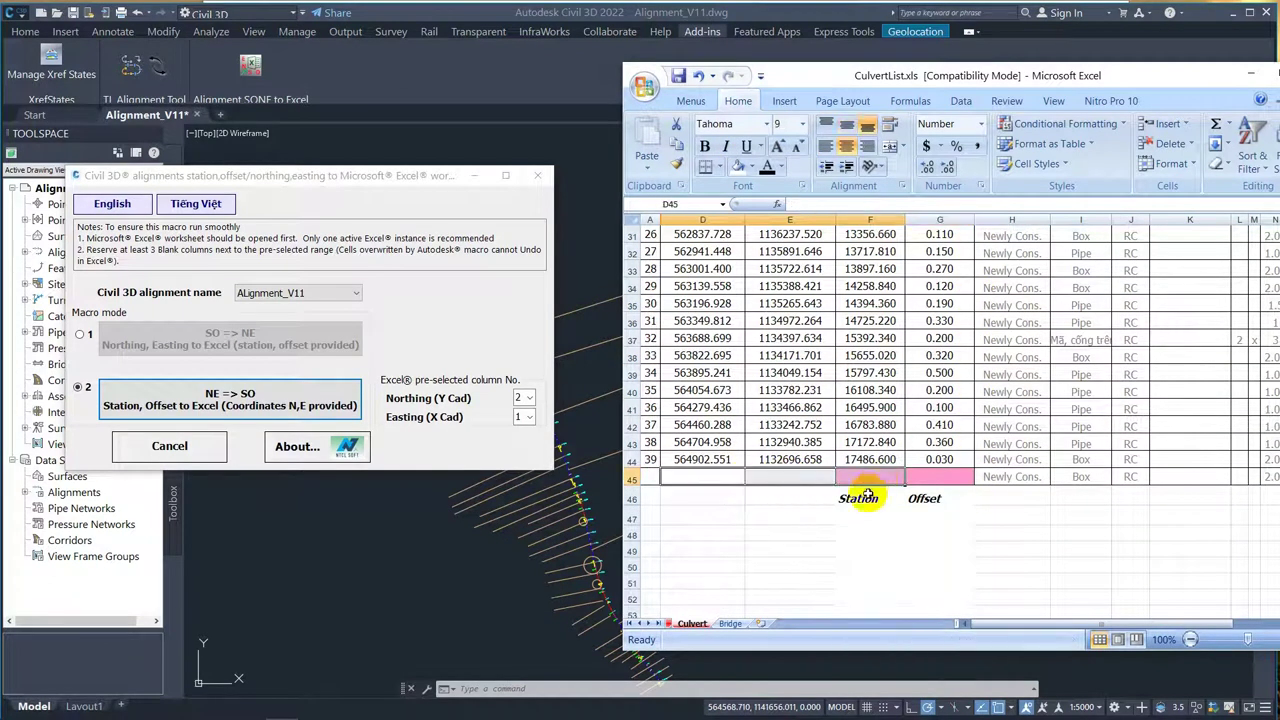
pyautogui.click(924, 498)
pyautogui.scroll(10, 930, 500)
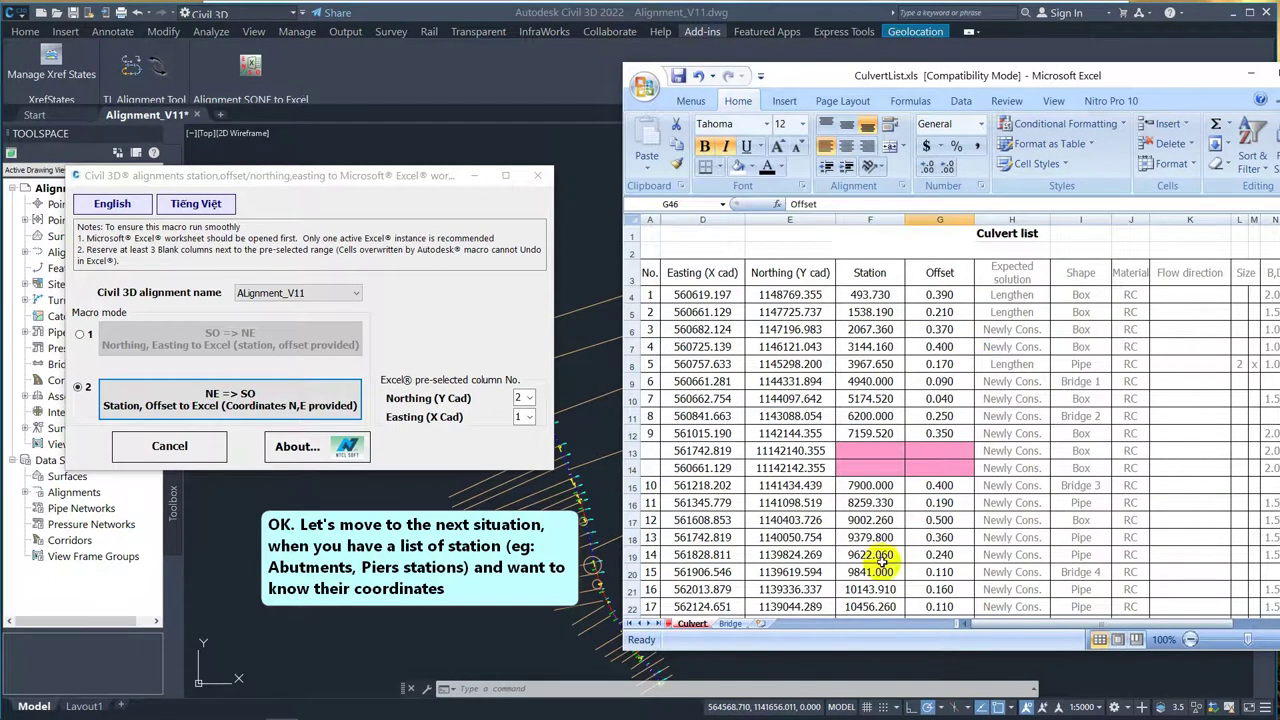
# - Switch to the Bridge sheet and set the macro to mode 1 (SO => NE)
pyautogui.click(731, 624)
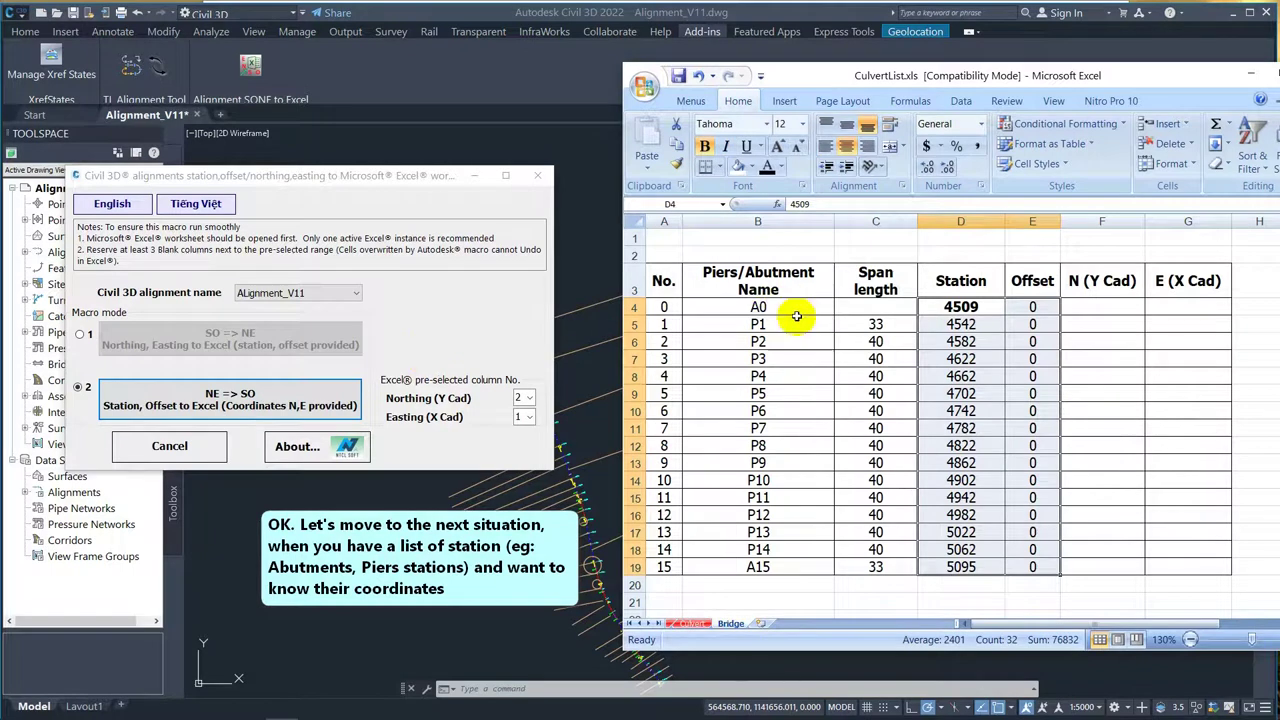
pyautogui.click(892, 307)
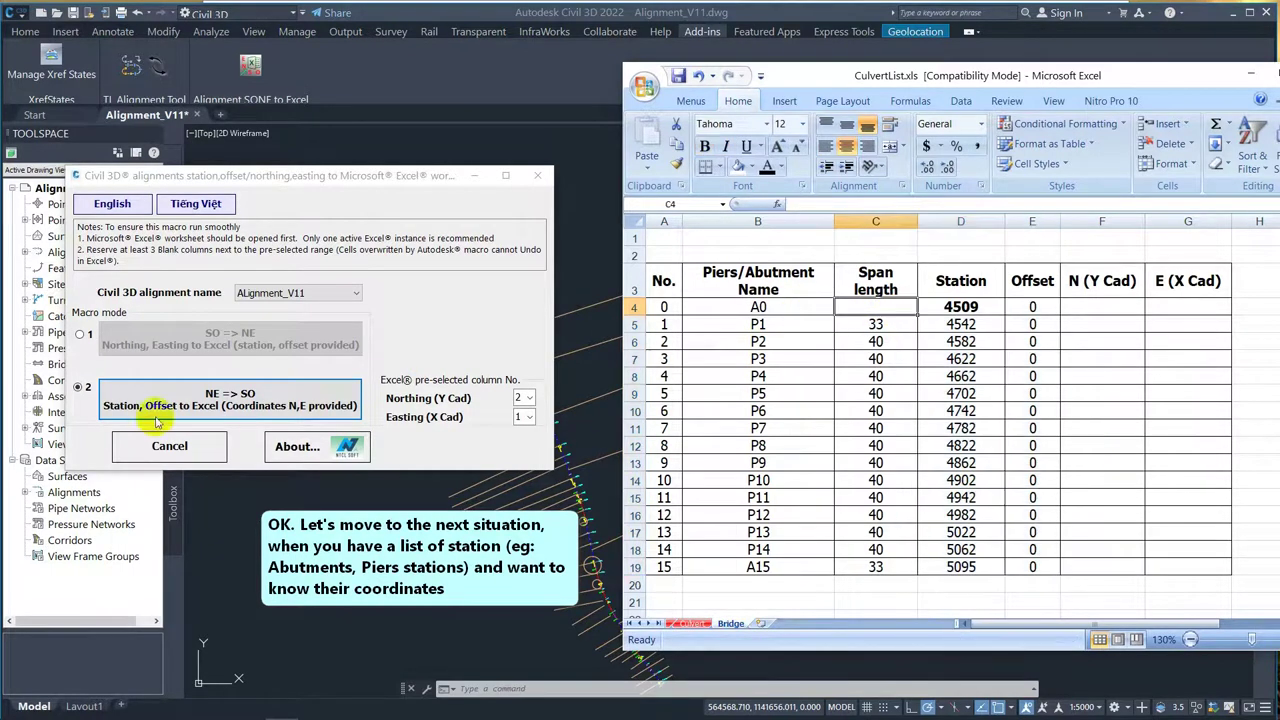
pyautogui.click(80, 336)
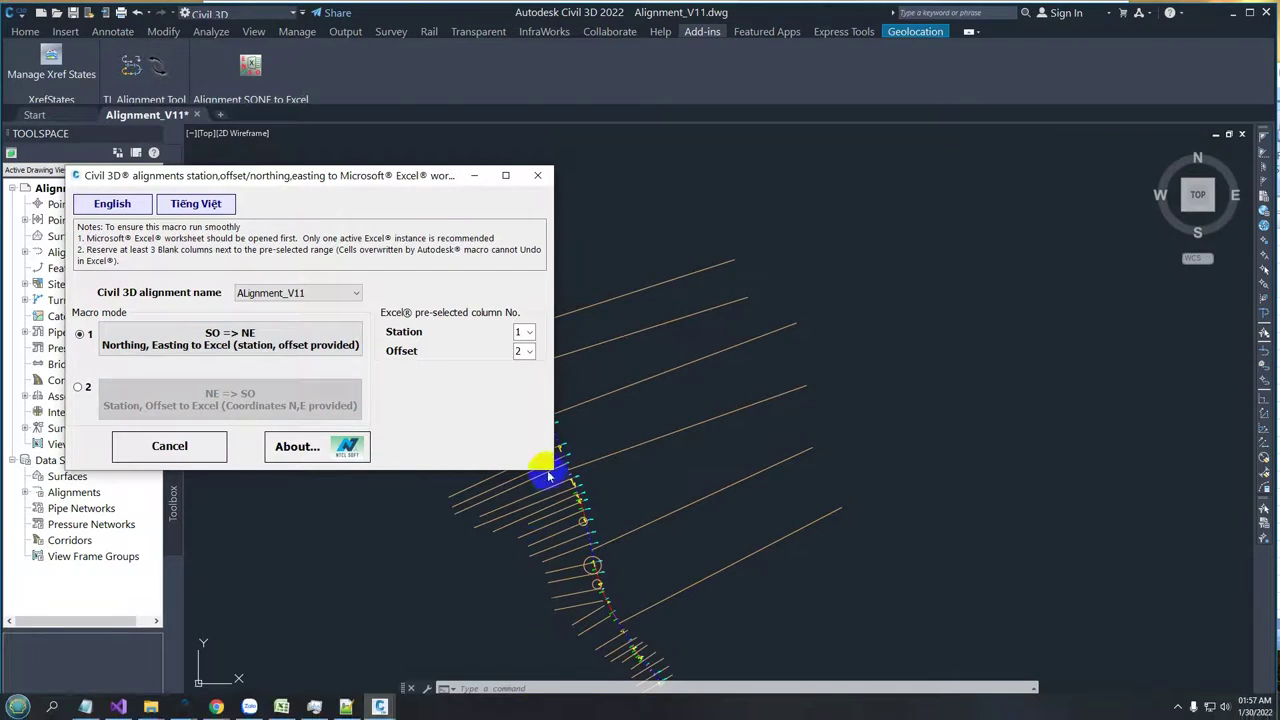
pyautogui.hotkey('alt', 'Tab')
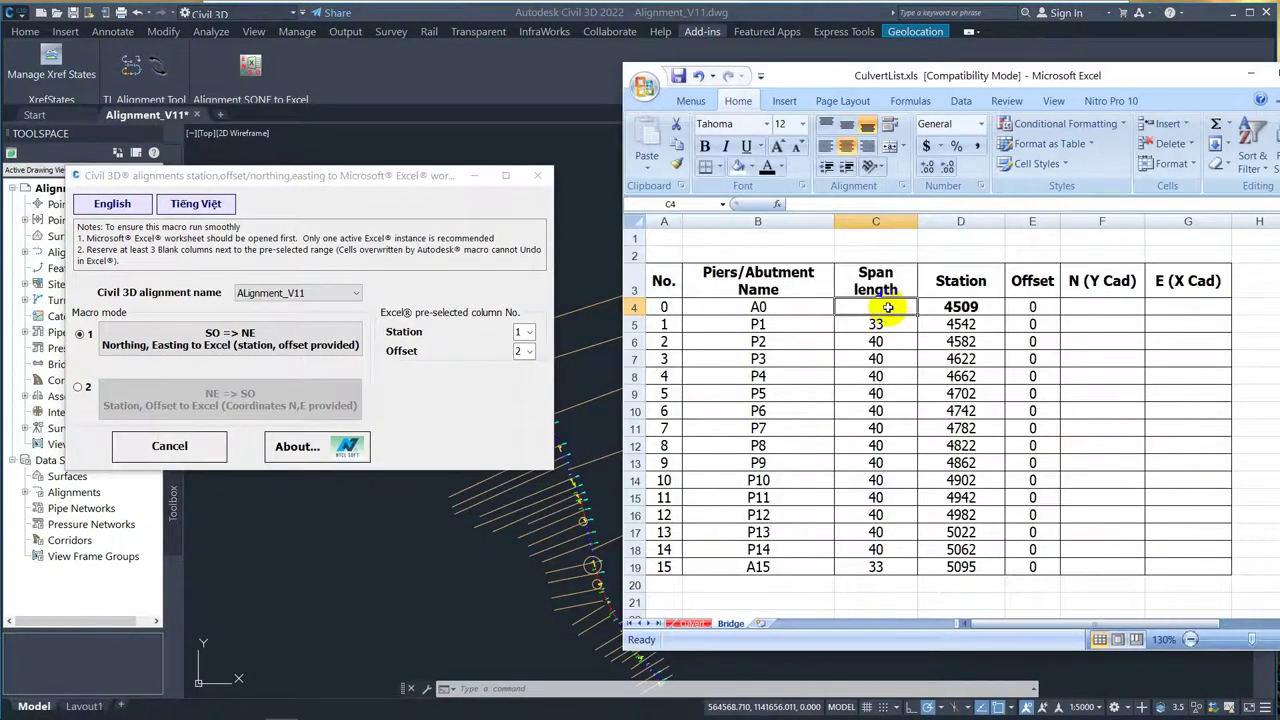
pyautogui.moveTo(887, 307); pyautogui.dragTo(955, 567)
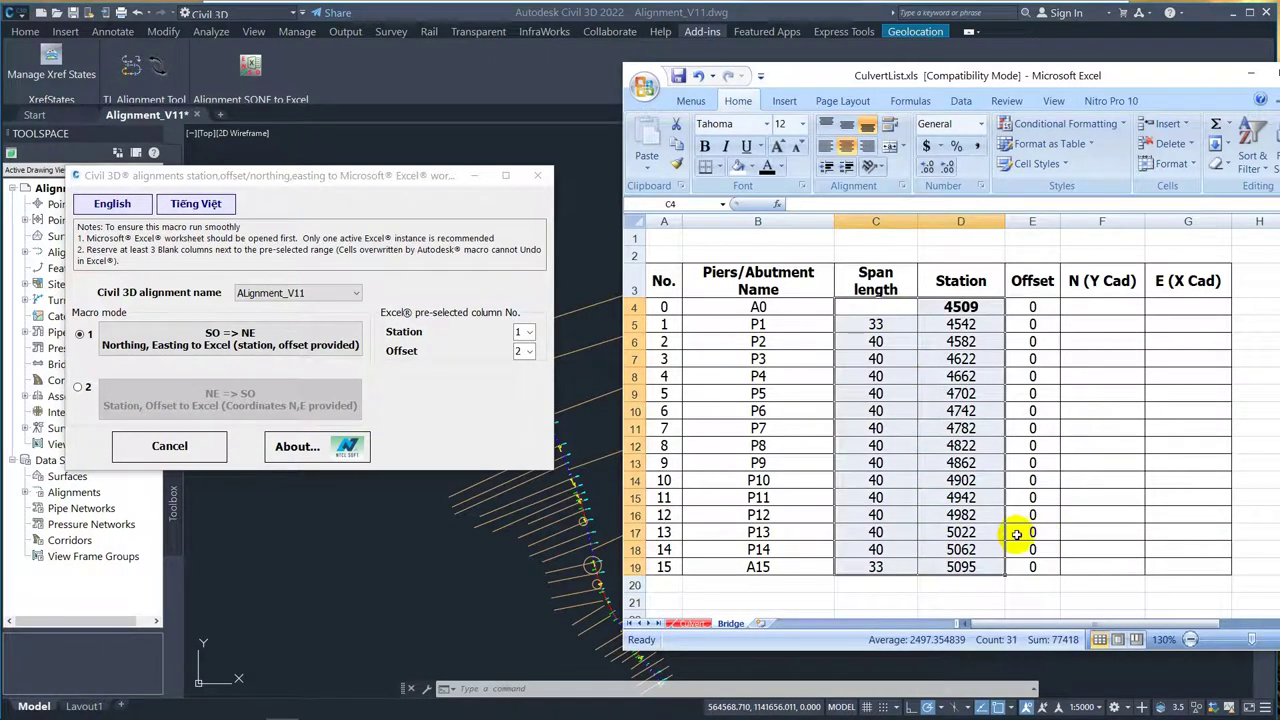
# - Select the piers' Station and Offset cells D4:E19, confirming Station is column 1 and Offset column 2
pyautogui.click(322, 347)
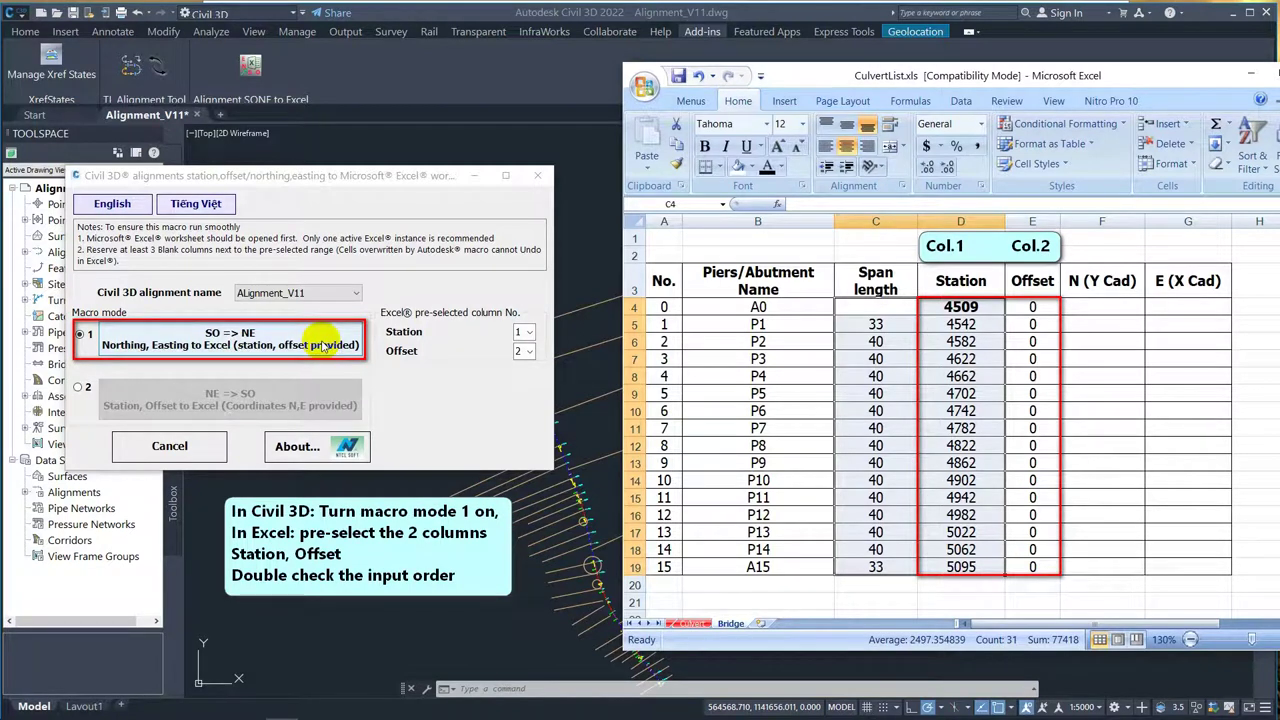
pyautogui.moveTo(955, 307); pyautogui.dragTo(1032, 566)
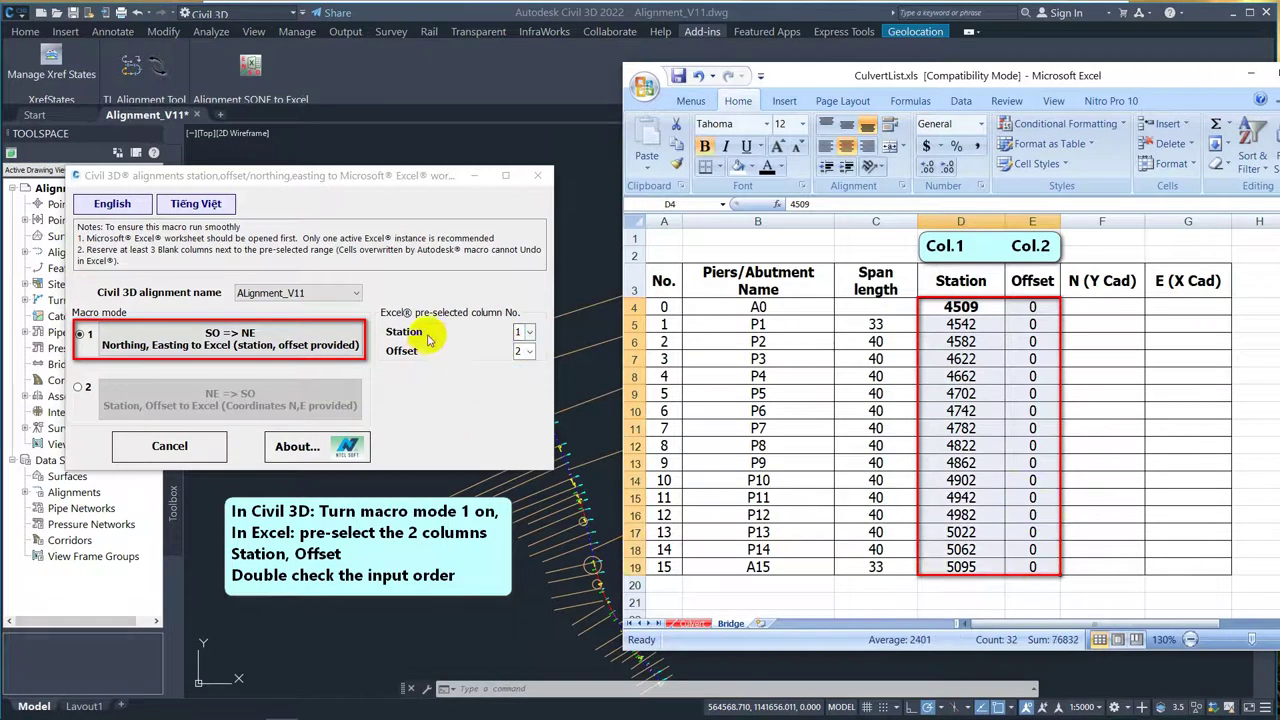
pyautogui.click(517, 332)
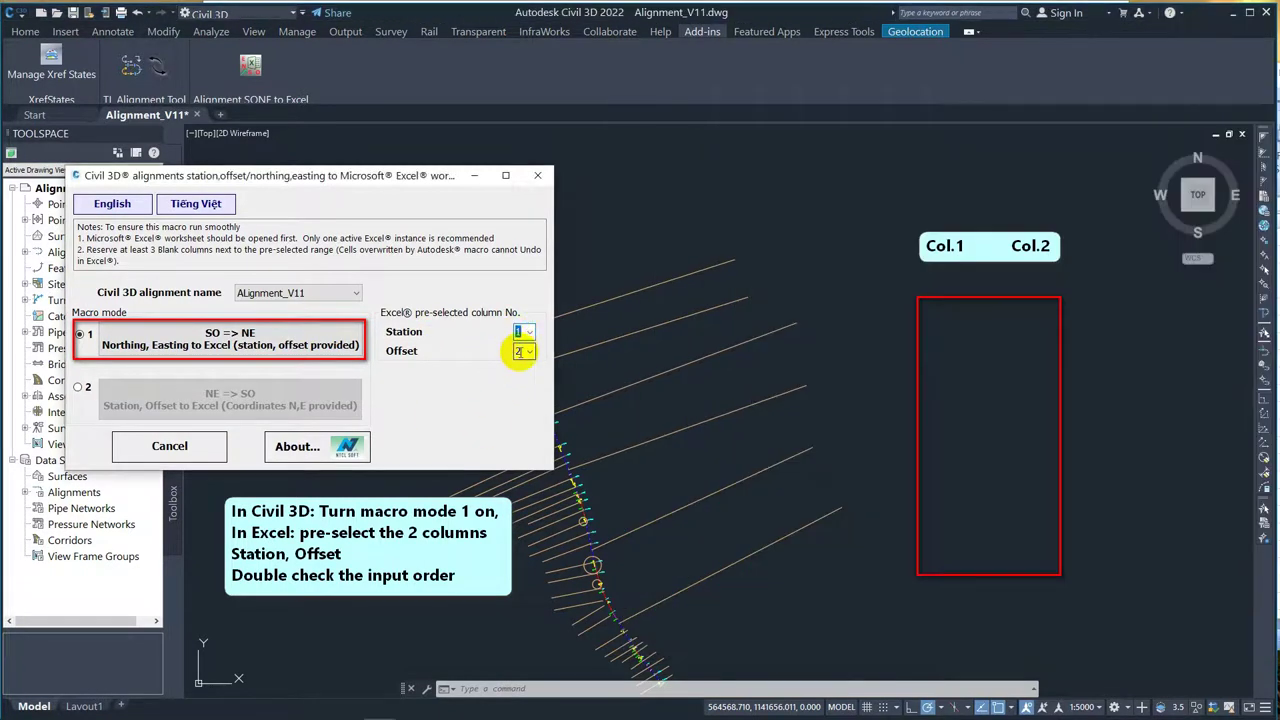
pyautogui.hotkey('alt', 'Tab')
pyautogui.hotkey('alt', 'Tab')
pyautogui.hotkey('alt', 'Tab')
pyautogui.hotkey('shift', 'alt', 'Tab')
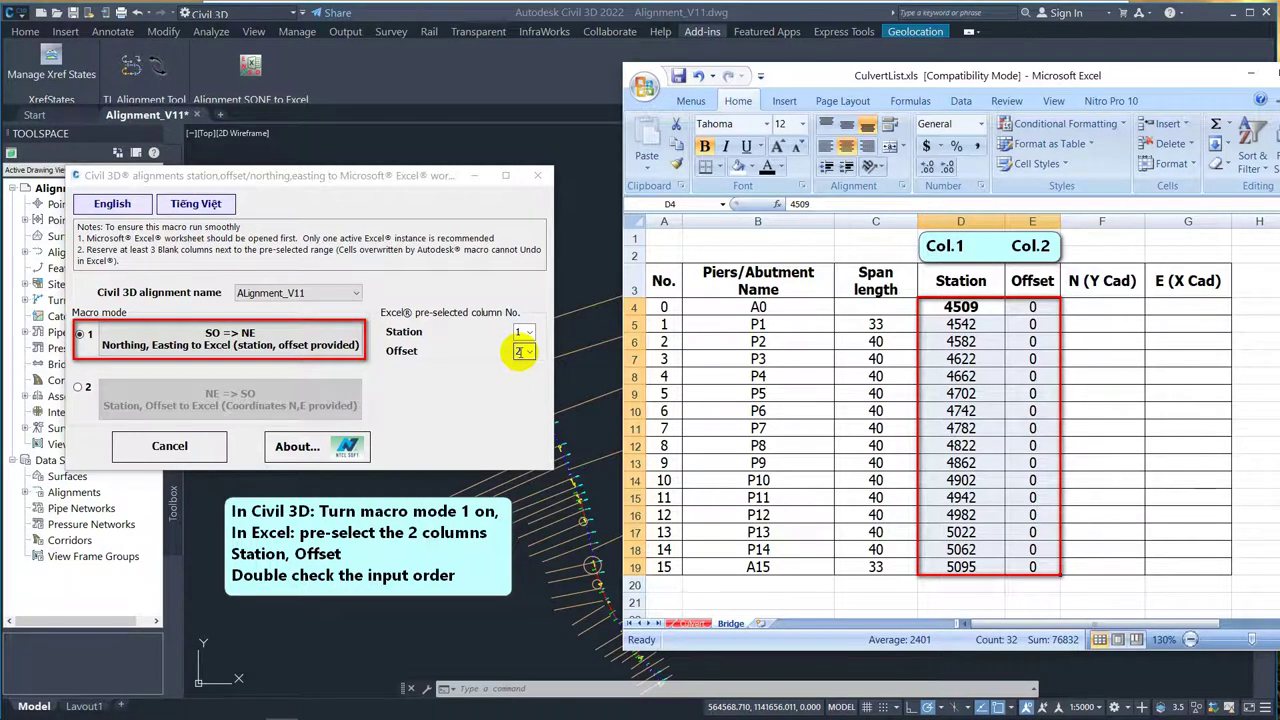
# - Run SO => NE, format the N and E results in F4:G19 to two decimals, and return to Civil 3D
pyautogui.click(278, 332)
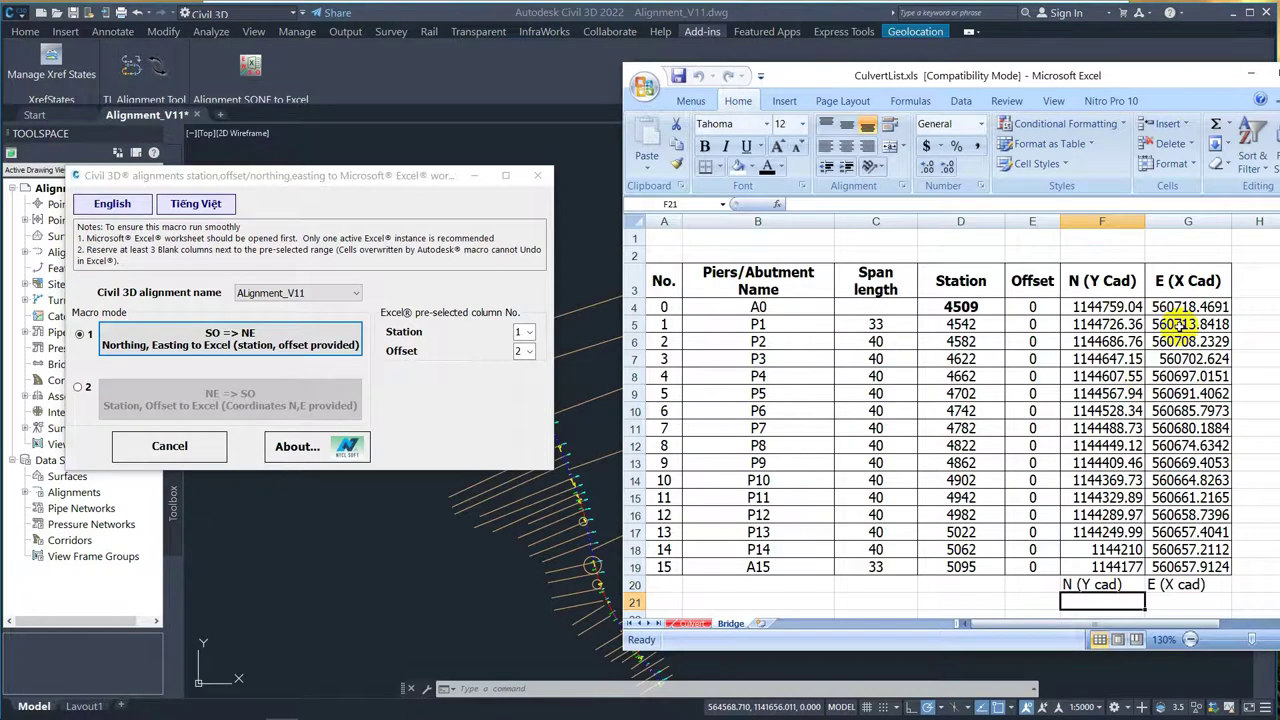
pyautogui.moveTo(1110, 307); pyautogui.dragTo(1185, 566)
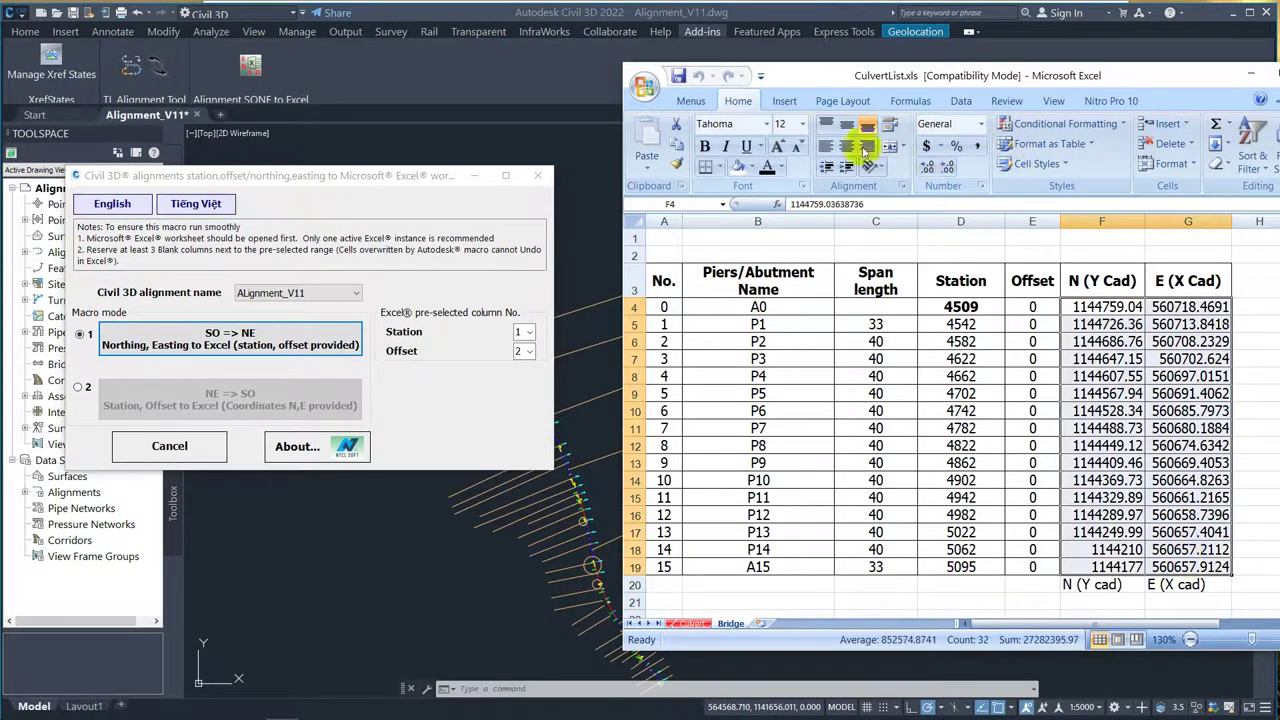
pyautogui.click(948, 172)
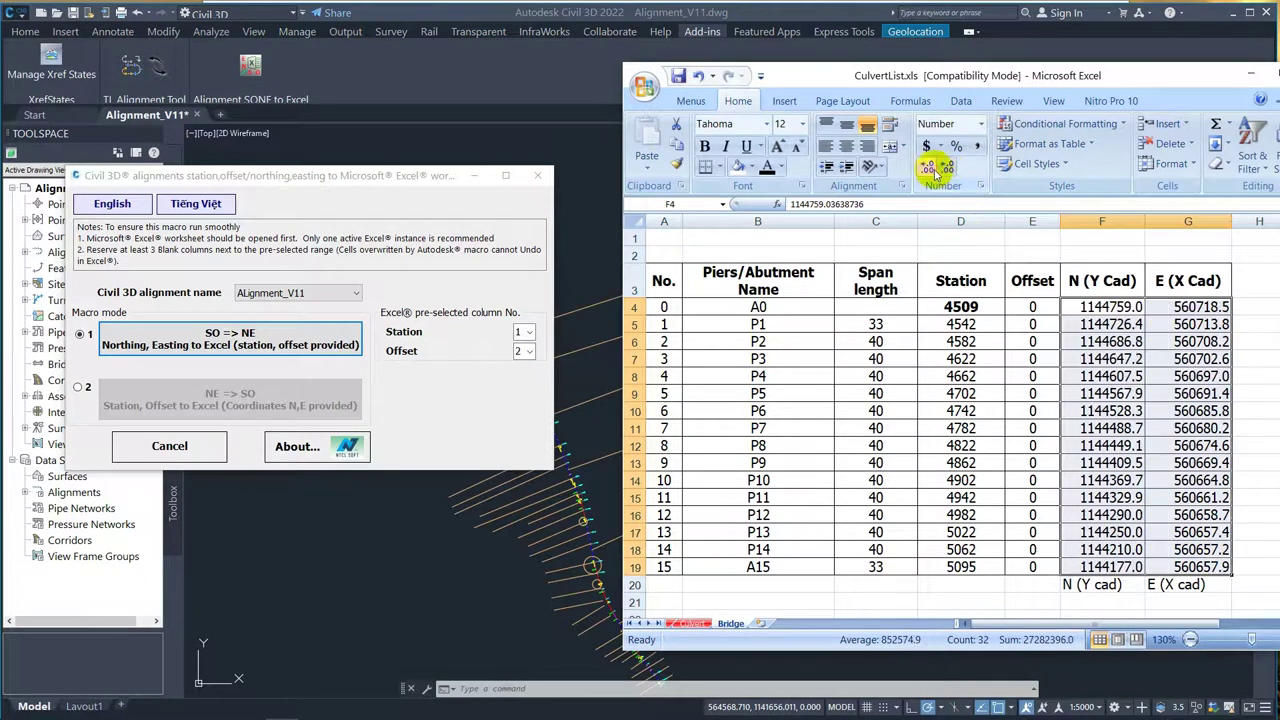
pyautogui.click(930, 168)
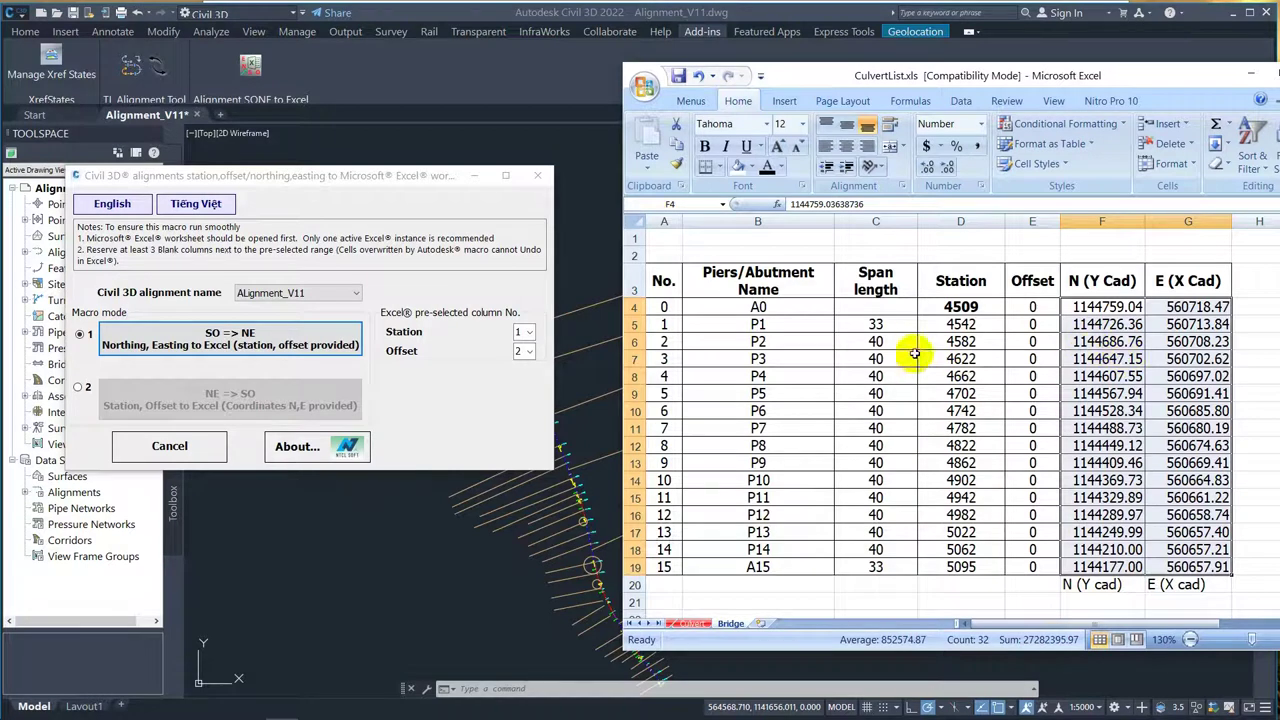
pyautogui.click(524, 402)
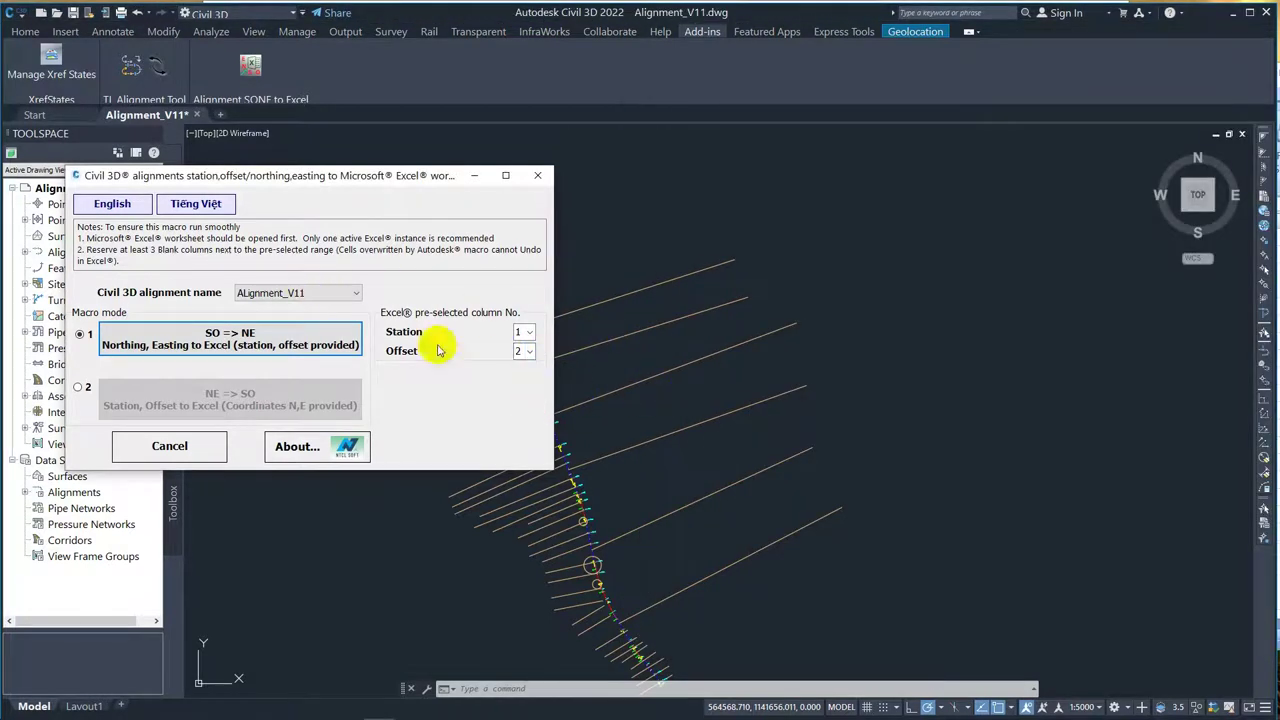
pyautogui.moveTo(663, 389)
pyautogui.mouseDown(button='middle')
pyautogui.moveTo(743, 417)
pyautogui.moveTo(840, 423)
pyautogui.mouseUp(button='middle')
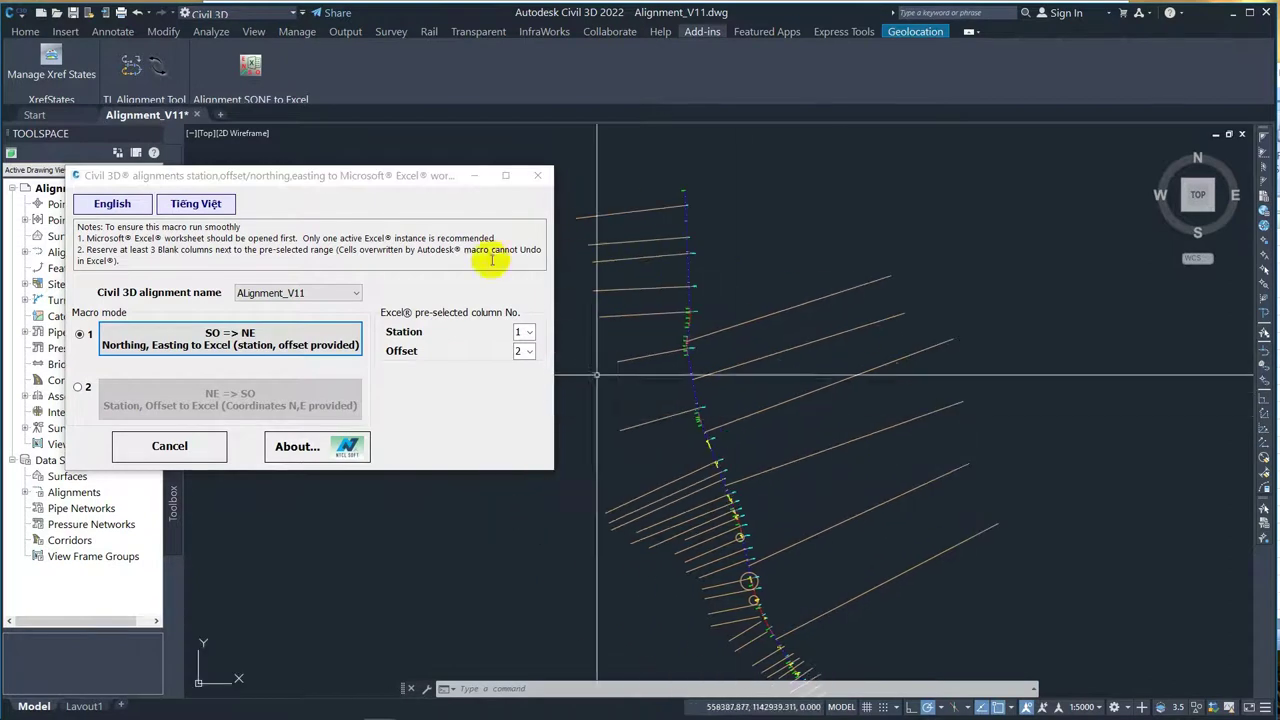
# - Move the SONE to Excel dialog to the right and bring up the Home ribbon's design tools
pyautogui.moveTo(389, 186); pyautogui.dragTo(461, 184)
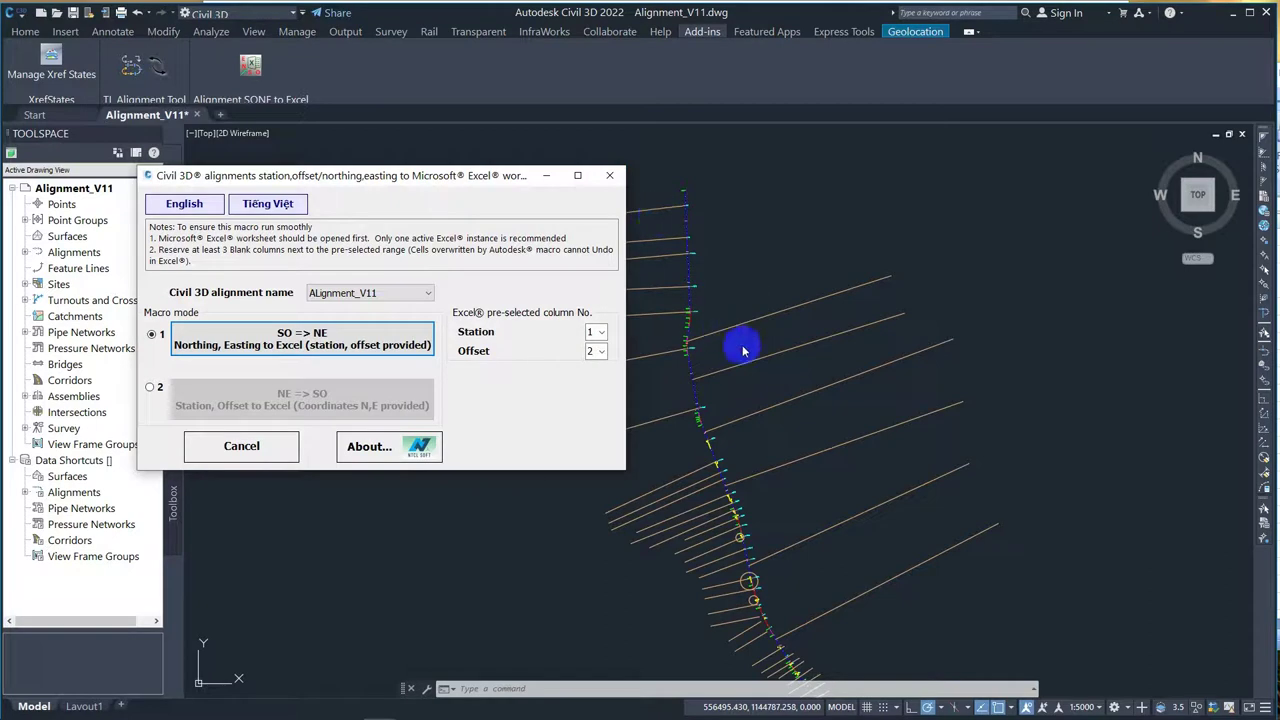
pyautogui.click(812, 375)
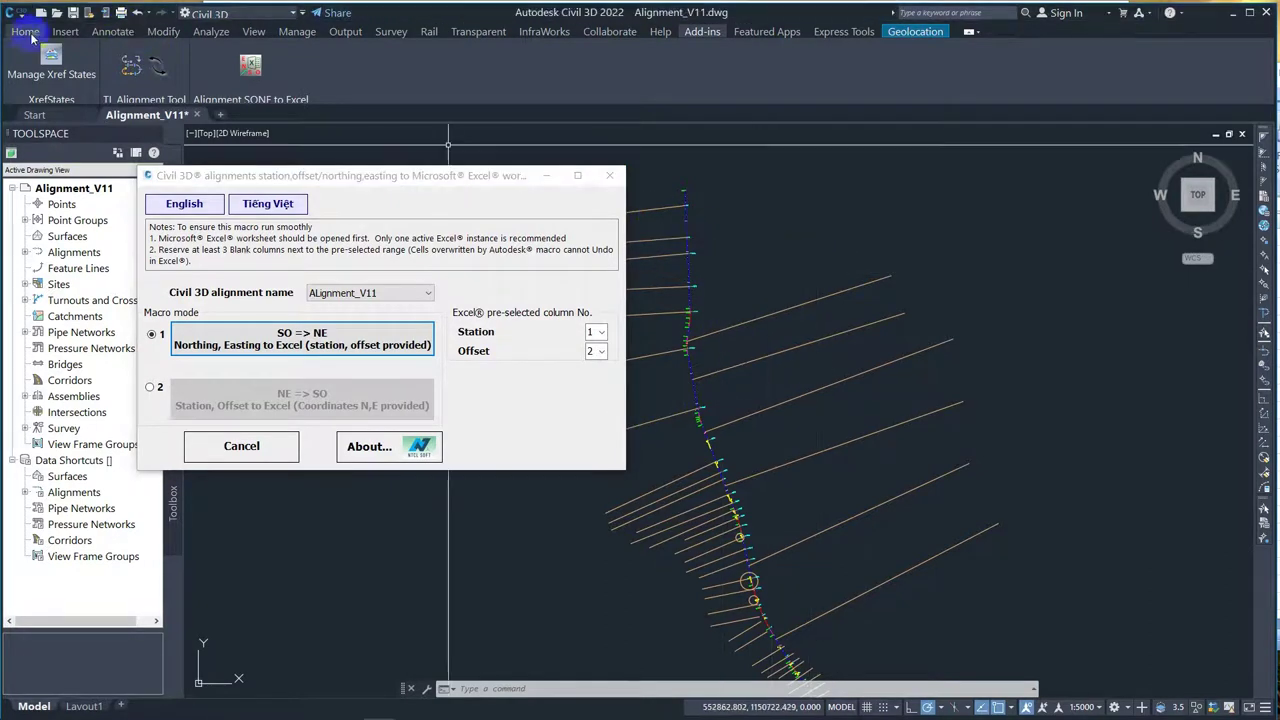
pyautogui.click(25, 31)
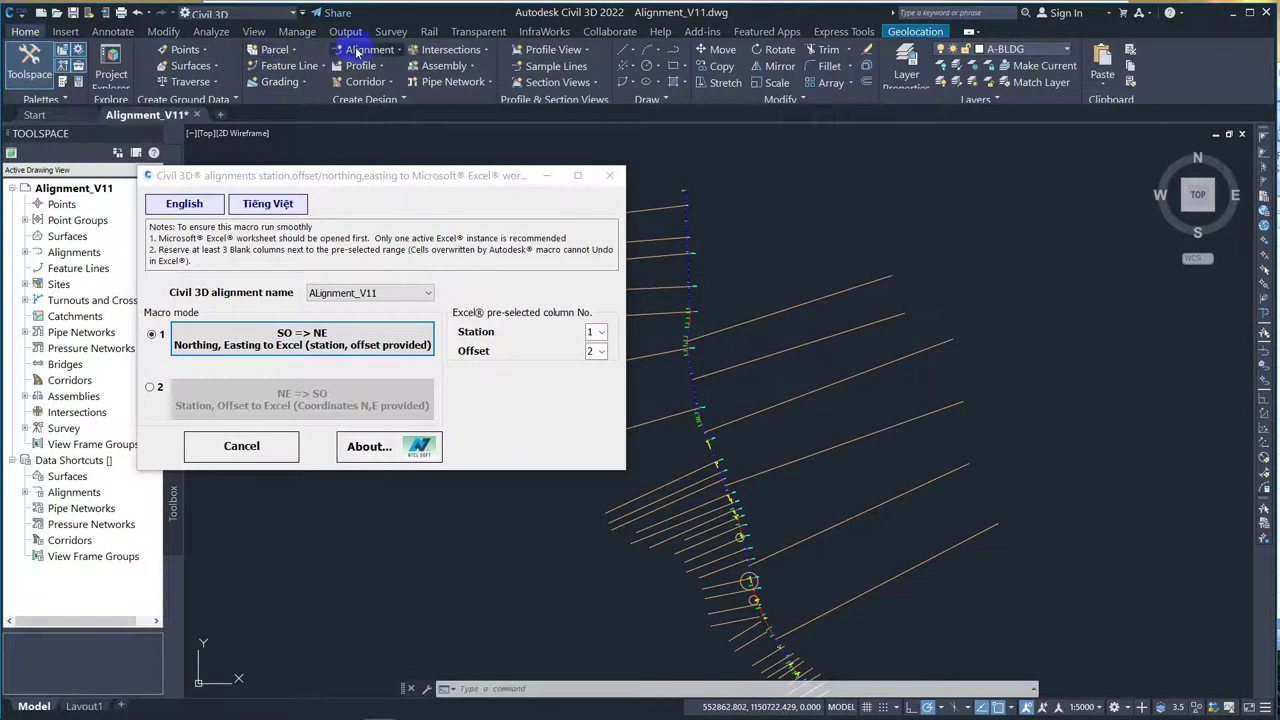
# - Create a new alignment named ALignment V12 from Alignment Creation Tools
pyautogui.click(357, 54)
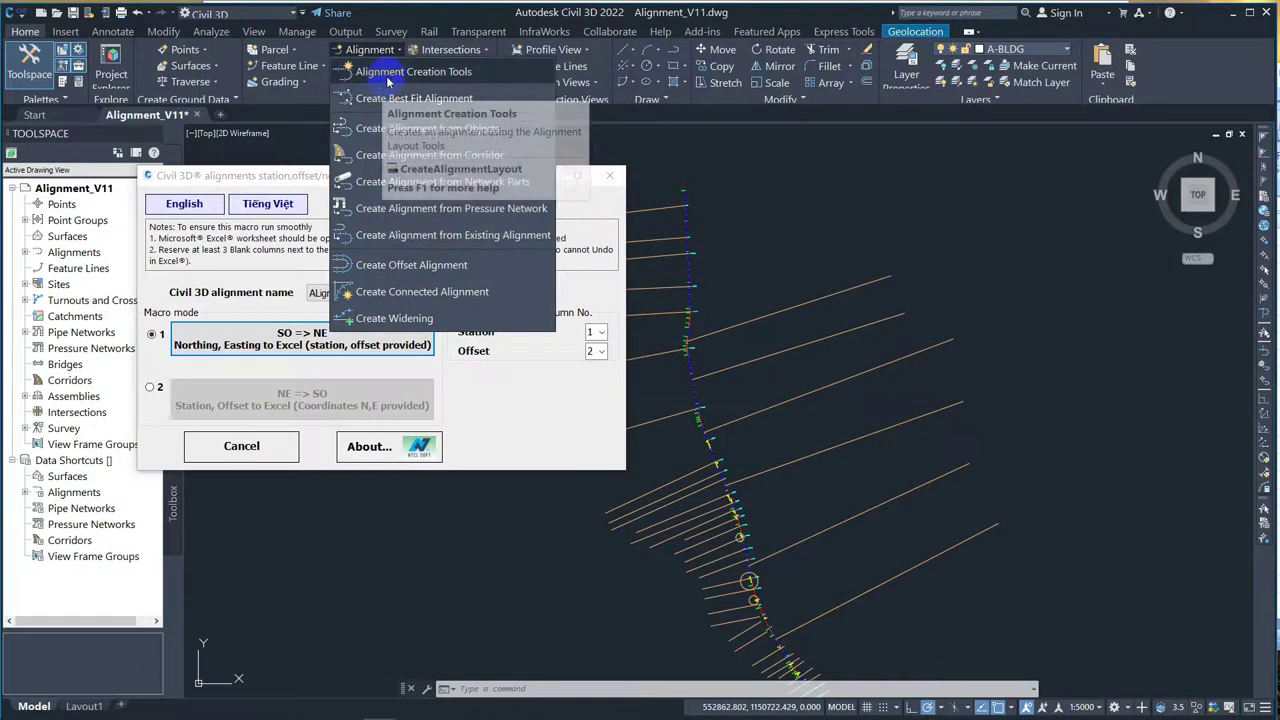
pyautogui.click(375, 95)
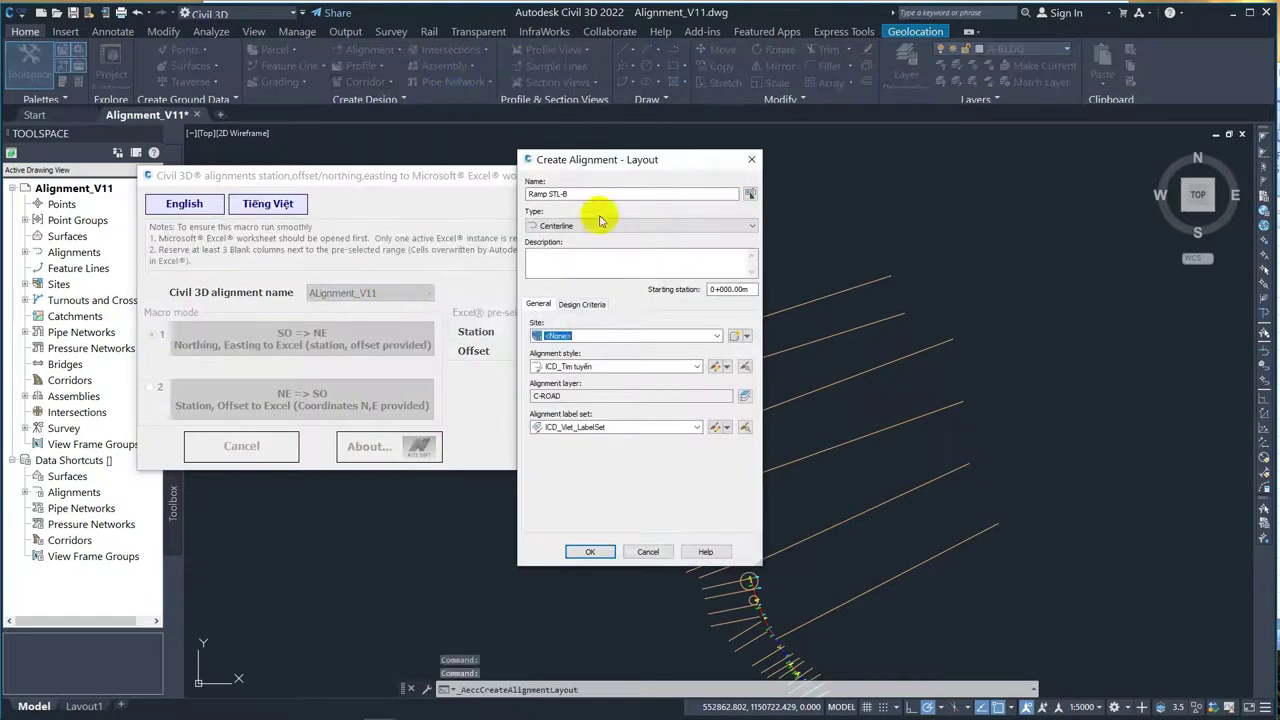
pyautogui.click(644, 196)
pyautogui.write('ALignment V12')
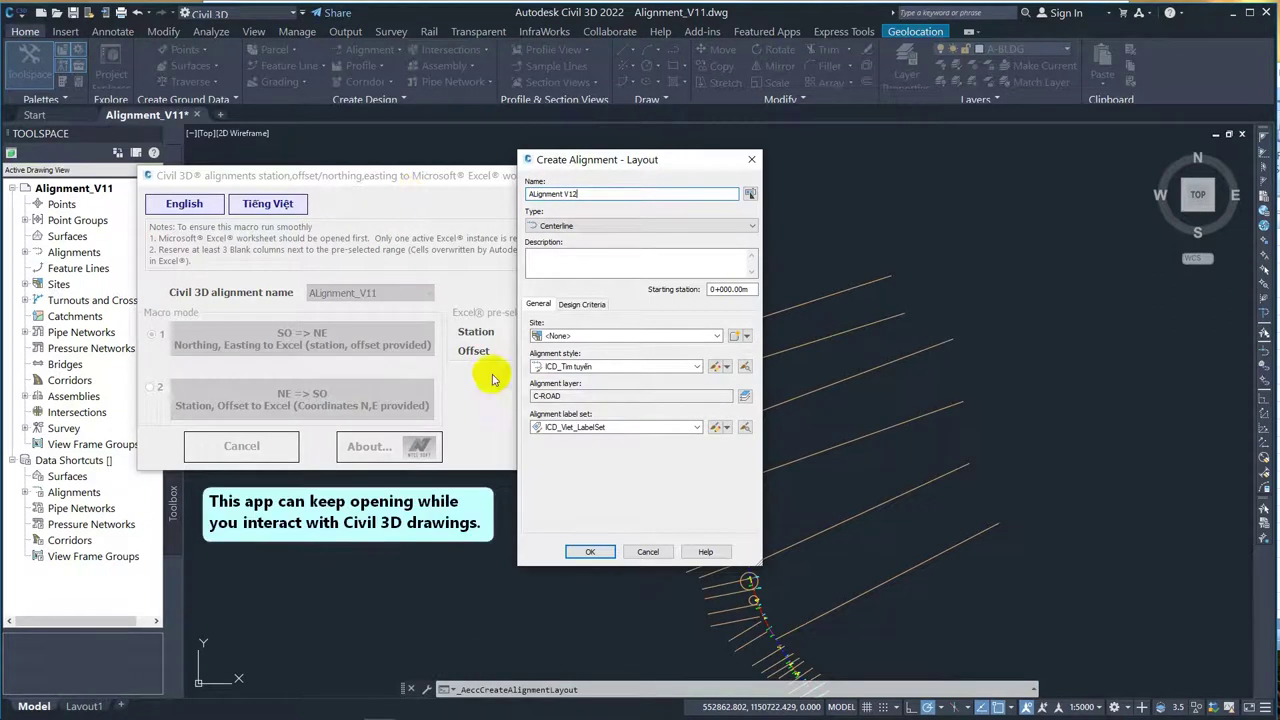
pyautogui.click(590, 551)
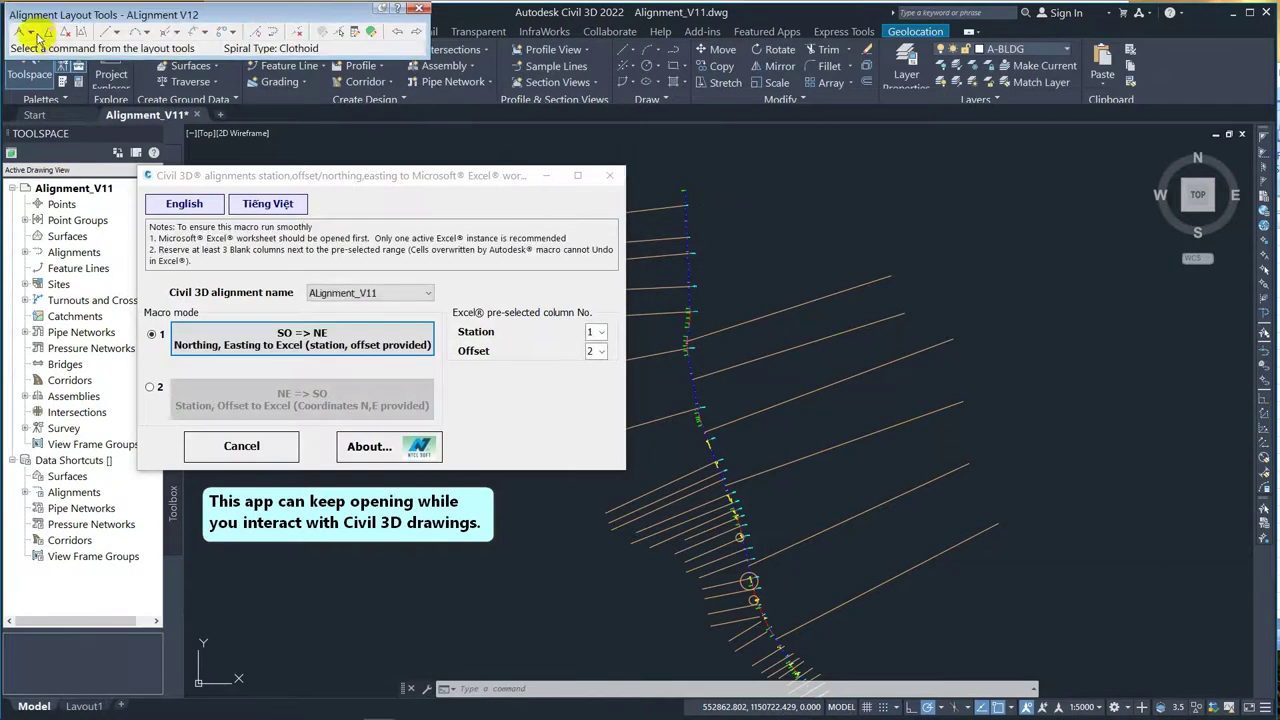
# - Draw ALignment V12 as straight tangents without curves along the existing alignment, then finish it
pyautogui.click(31, 34)
pyautogui.click(42, 50)
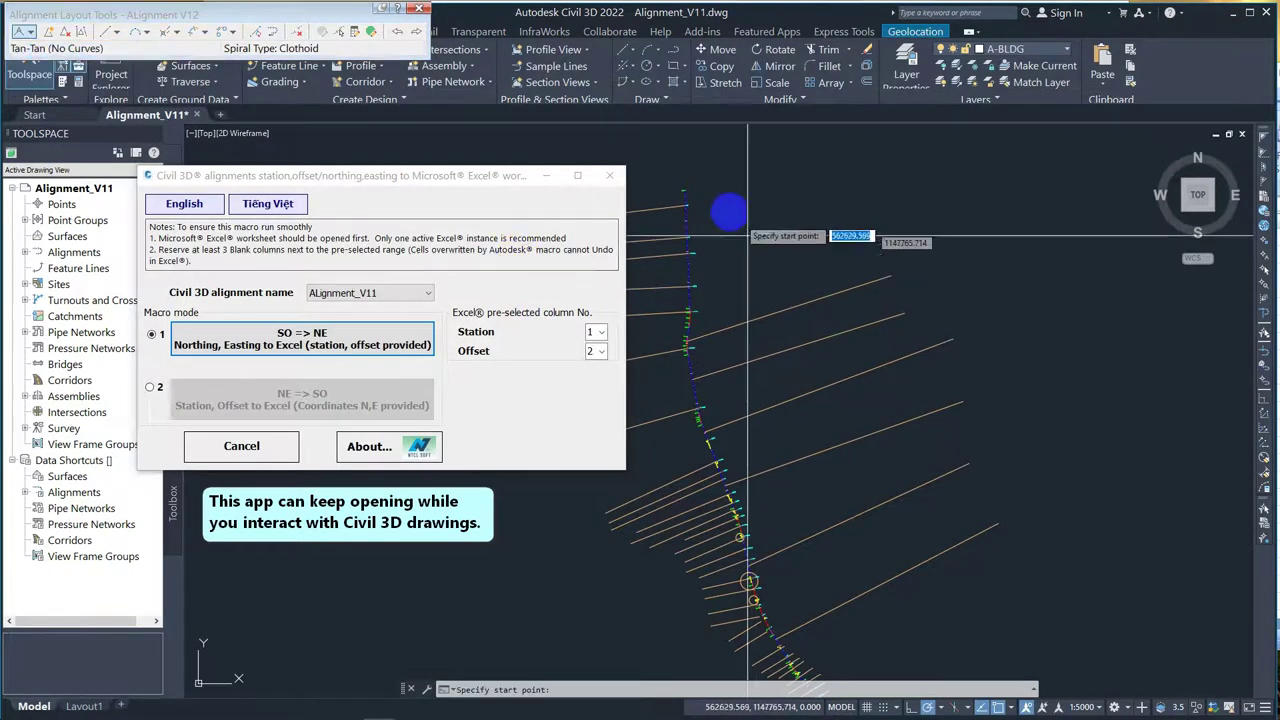
pyautogui.scroll(5, 776, 211)
pyautogui.click(731, 185)
pyautogui.moveTo(817, 276); pyautogui.dragTo(817, 188, button='middle')
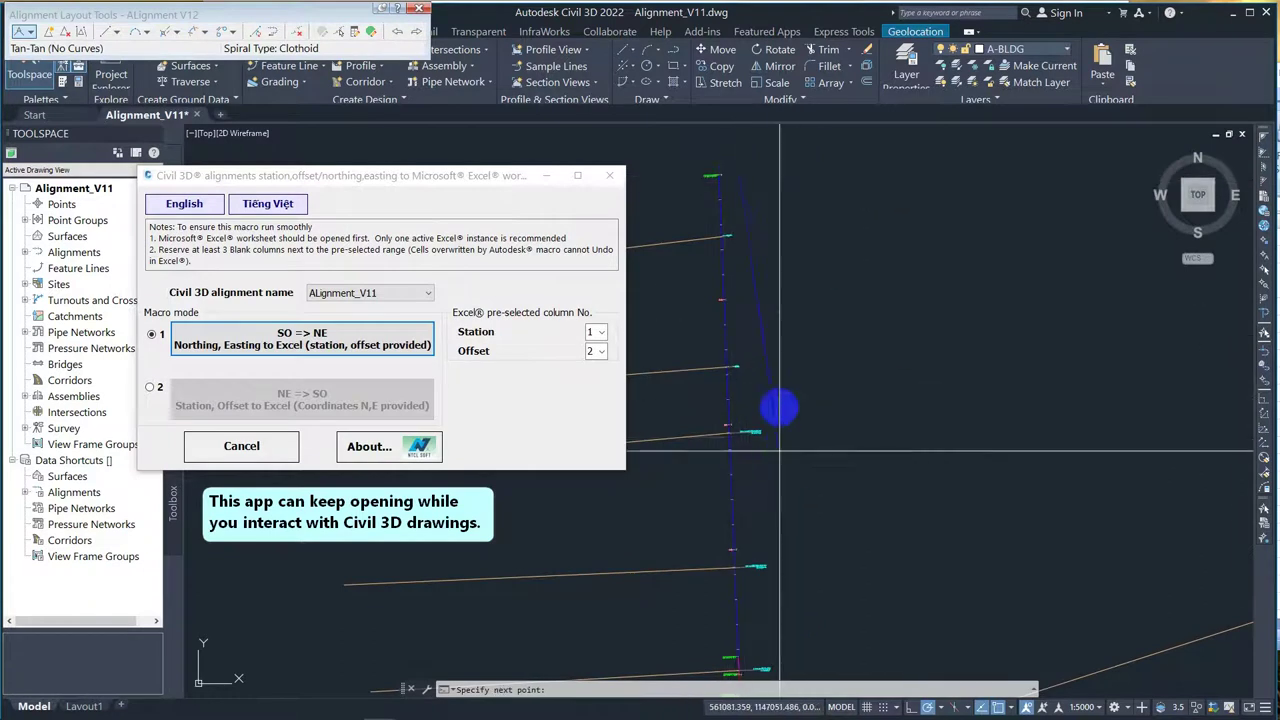
pyautogui.moveTo(757, 428)
pyautogui.mouseDown(button='middle')
pyautogui.moveTo(773, 485)
pyautogui.moveTo(788, 331)
pyautogui.mouseUp(button='middle')
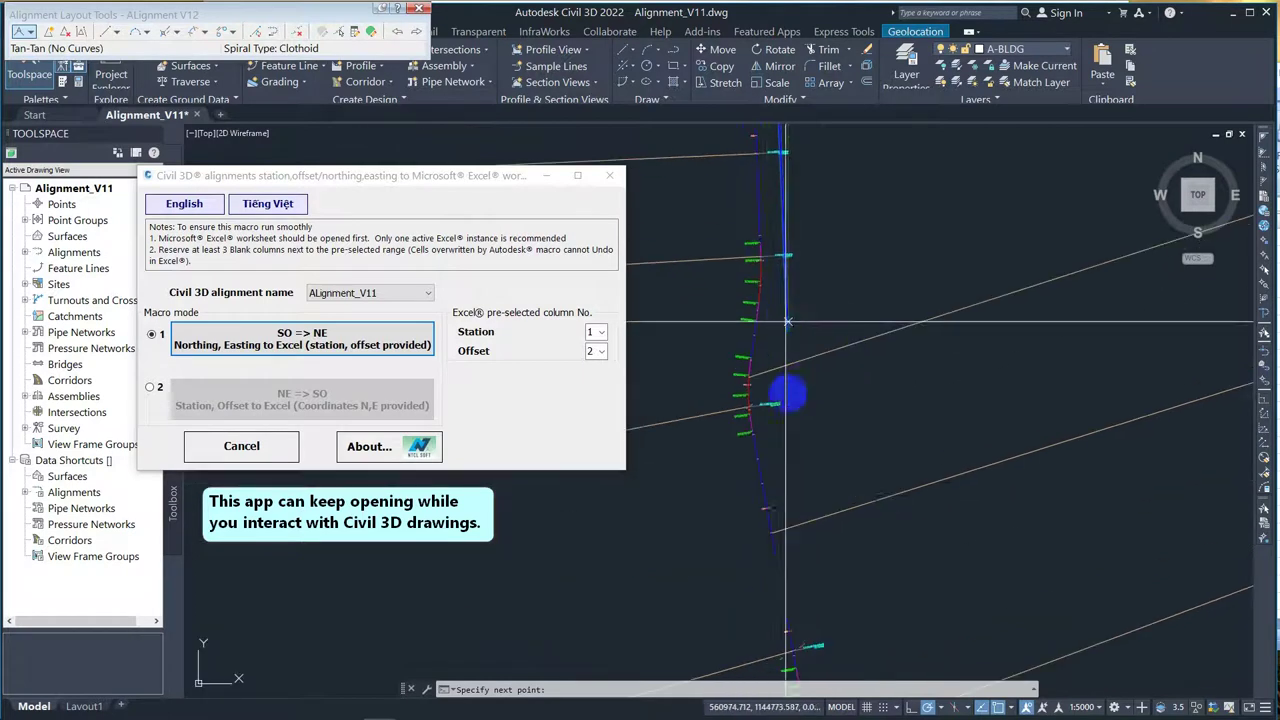
pyautogui.moveTo(788, 484)
pyautogui.mouseDown(button='middle')
pyautogui.moveTo(812, 432)
pyautogui.moveTo(857, 432)
pyautogui.moveTo(874, 392)
pyautogui.moveTo(852, 430)
pyautogui.mouseUp(button='middle')
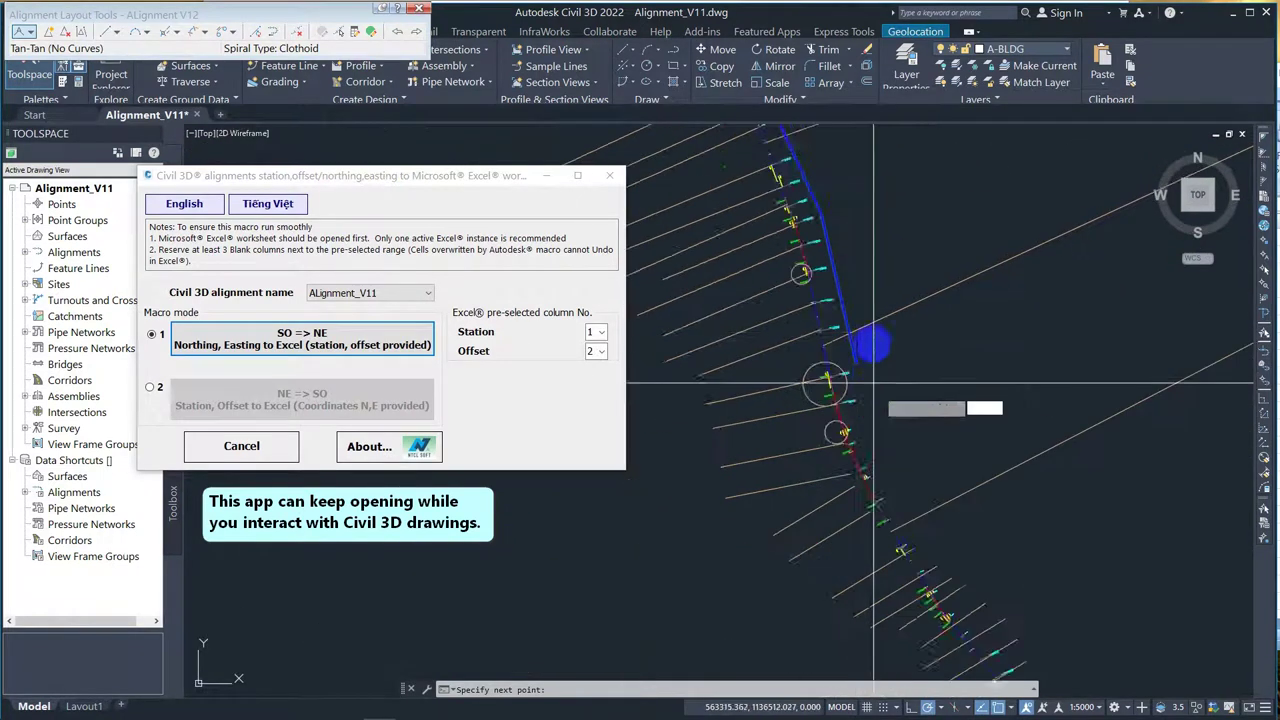
pyautogui.scroll(-4, 855, 440)
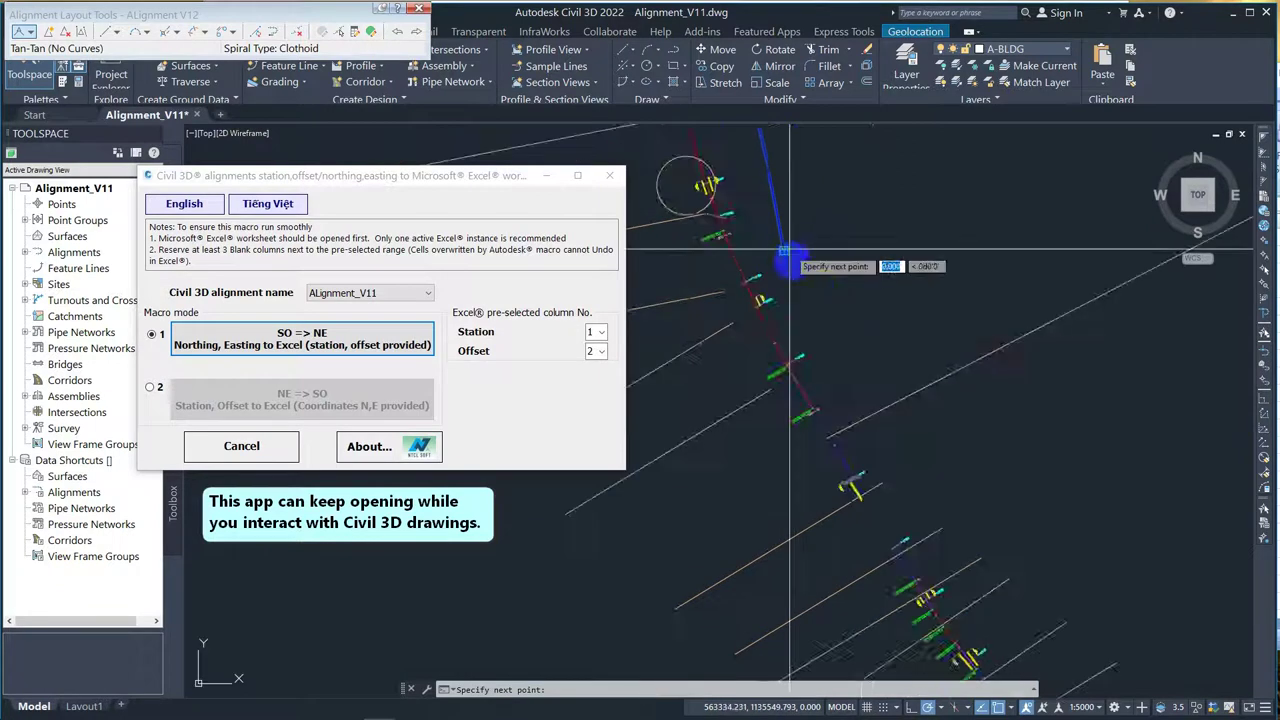
pyautogui.scroll(5, 928, 470)
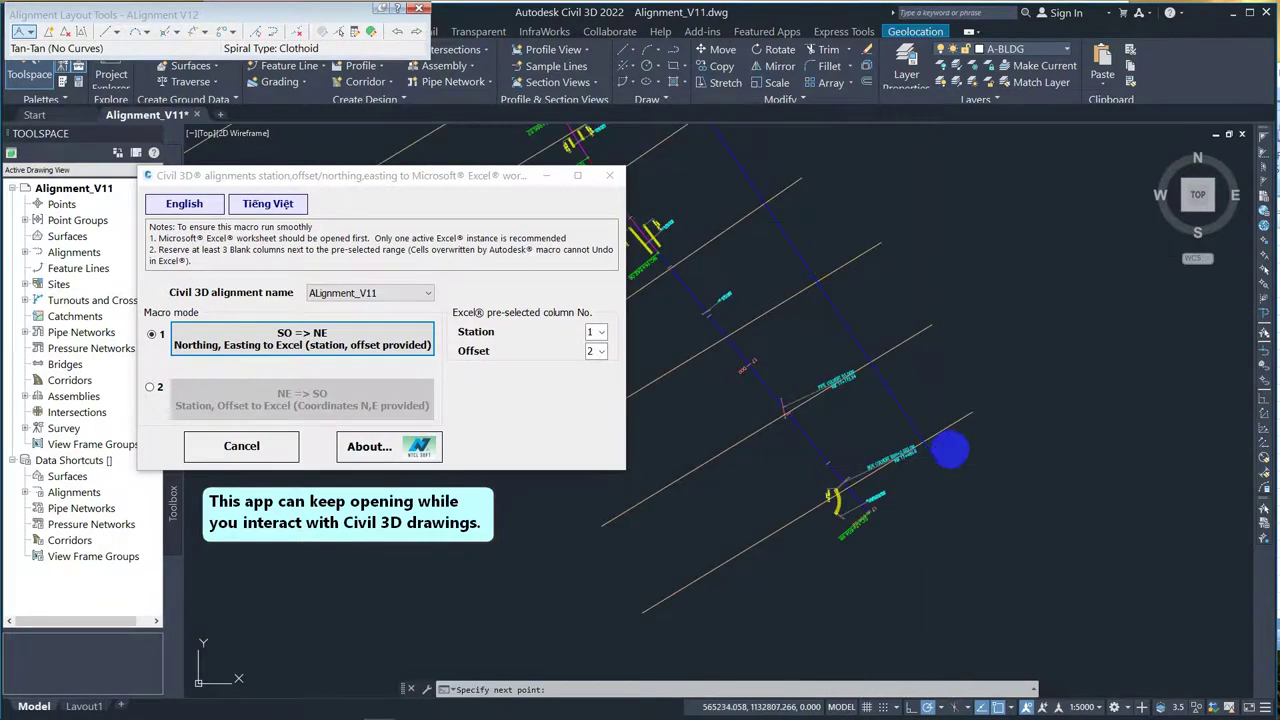
pyautogui.rightClick(959, 422)
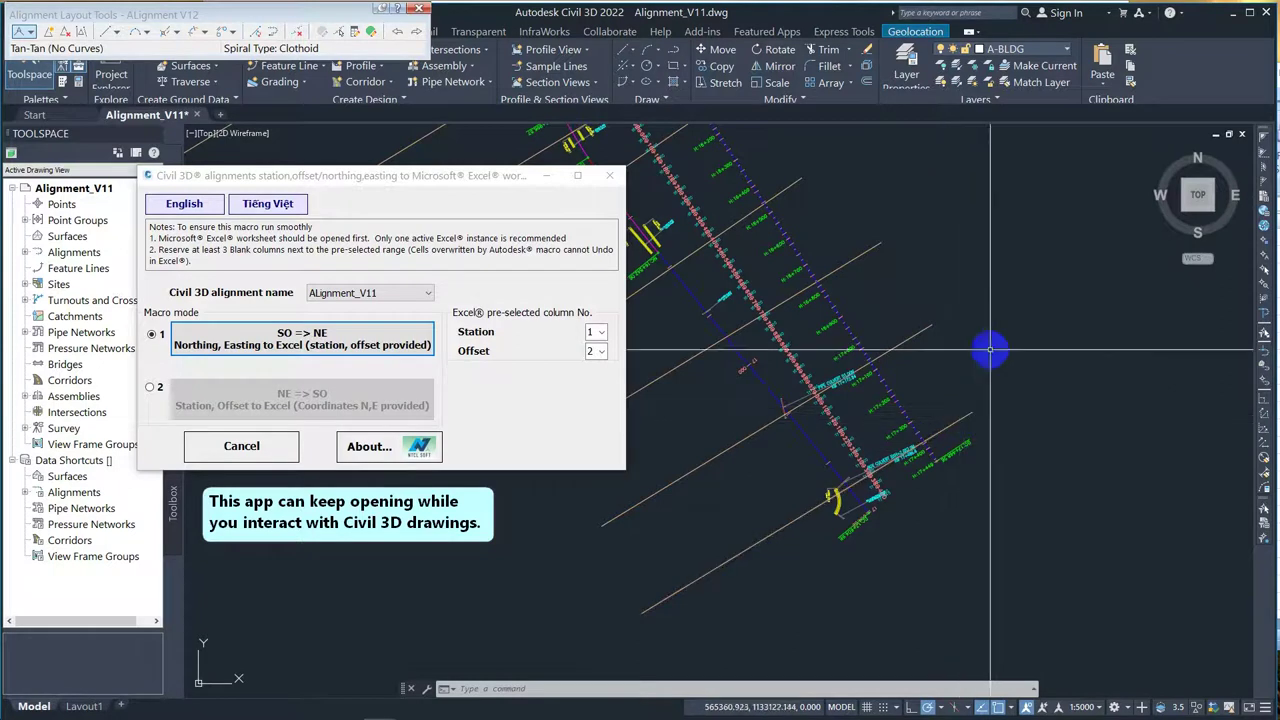
# - Check the station labels along ALignment V12, then refresh the add-in's alignment list
pyautogui.scroll(4, 804, 330)
pyautogui.scroll(5, 866, 310)
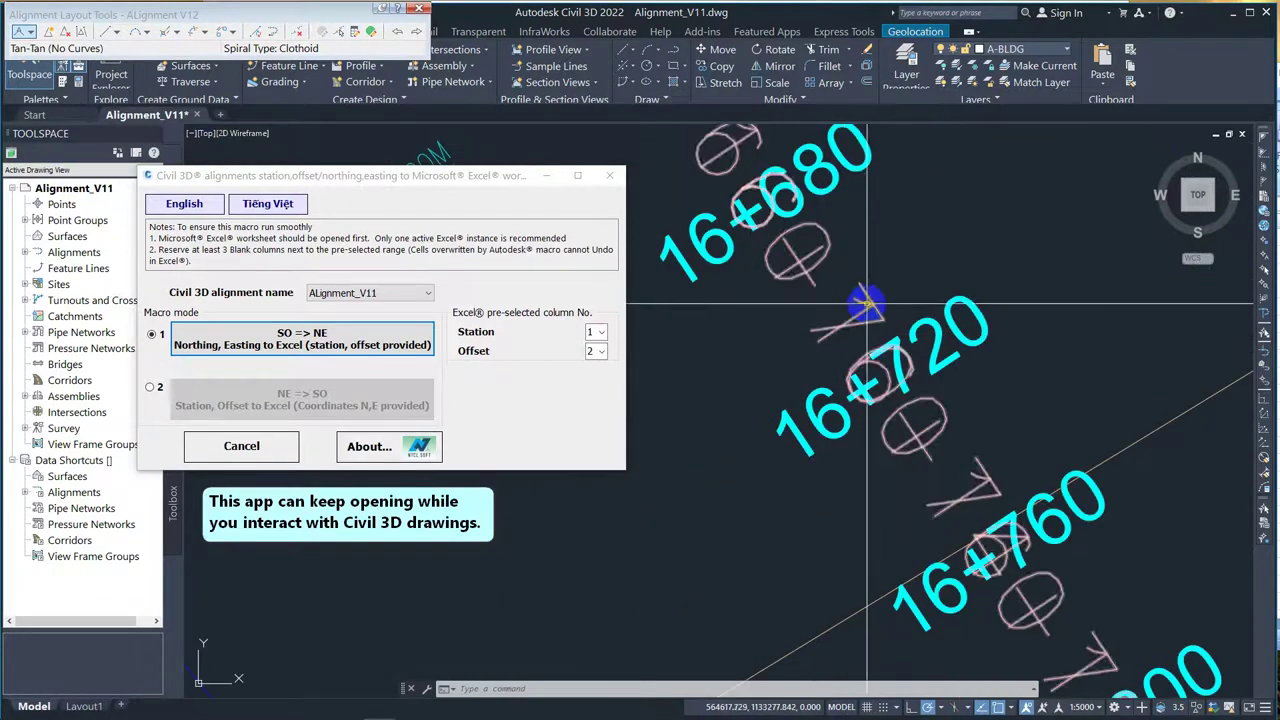
pyautogui.click(866, 305)
pyautogui.scroll(-5, 870, 320)
pyautogui.scroll(-3, 889, 390)
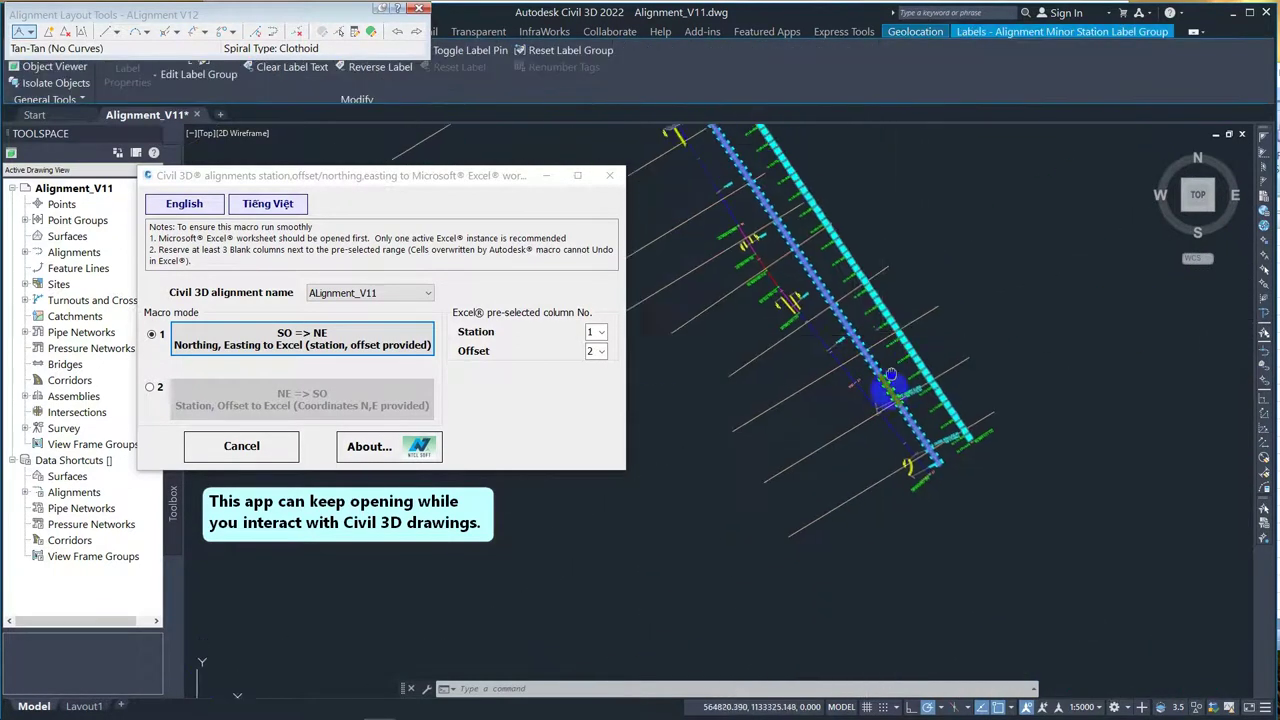
pyautogui.press('Escape')
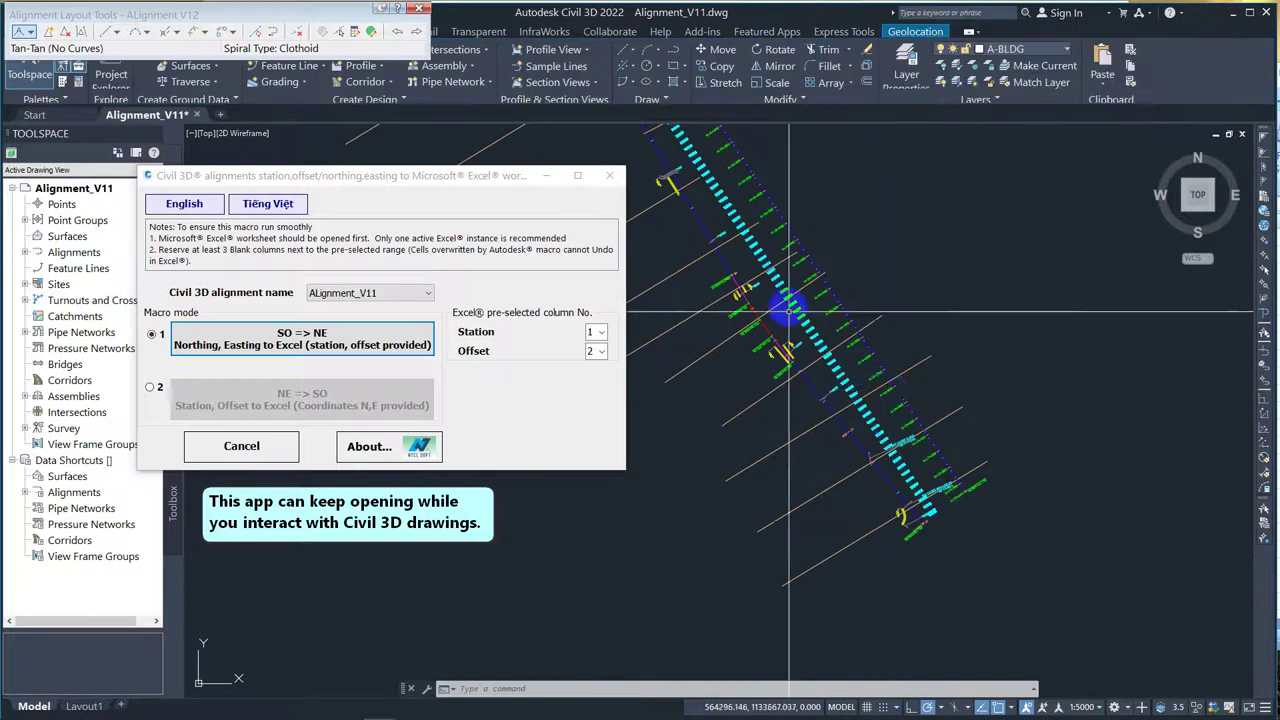
pyautogui.scroll(5, 796, 293)
pyautogui.scroll(-4, 796, 335)
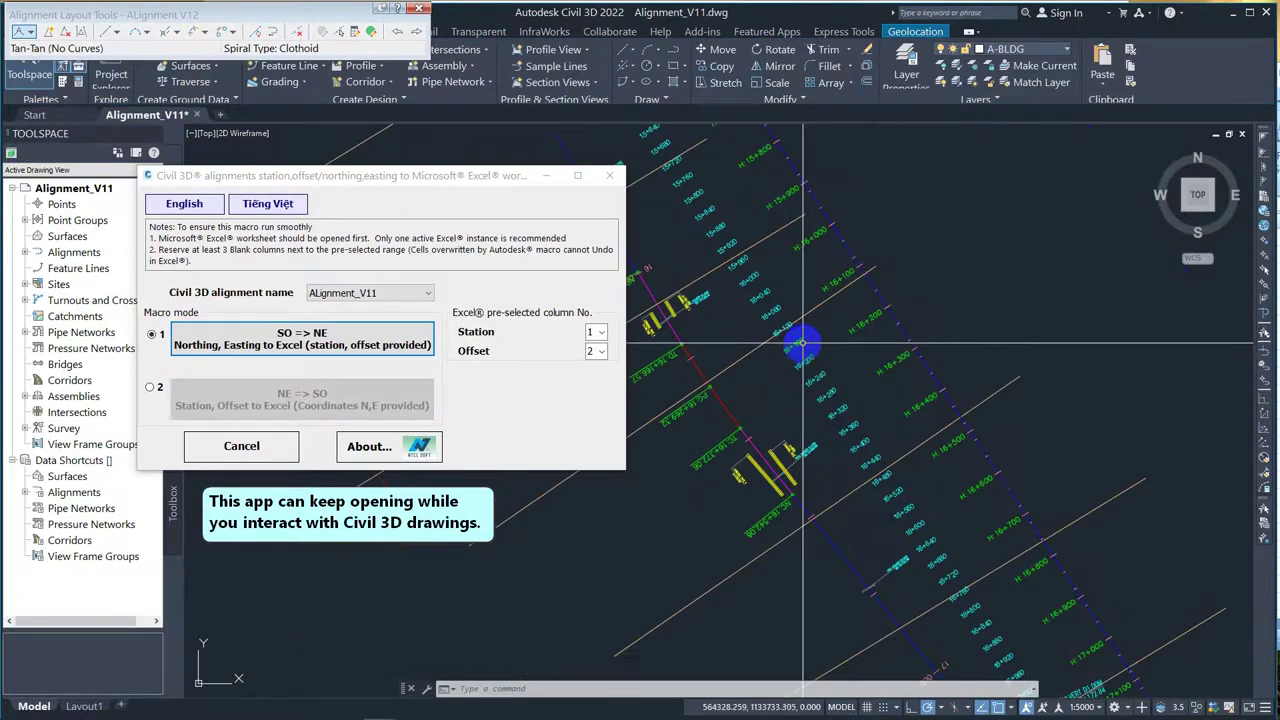
pyautogui.click(812, 335)
pyautogui.scroll(-4, 812, 335)
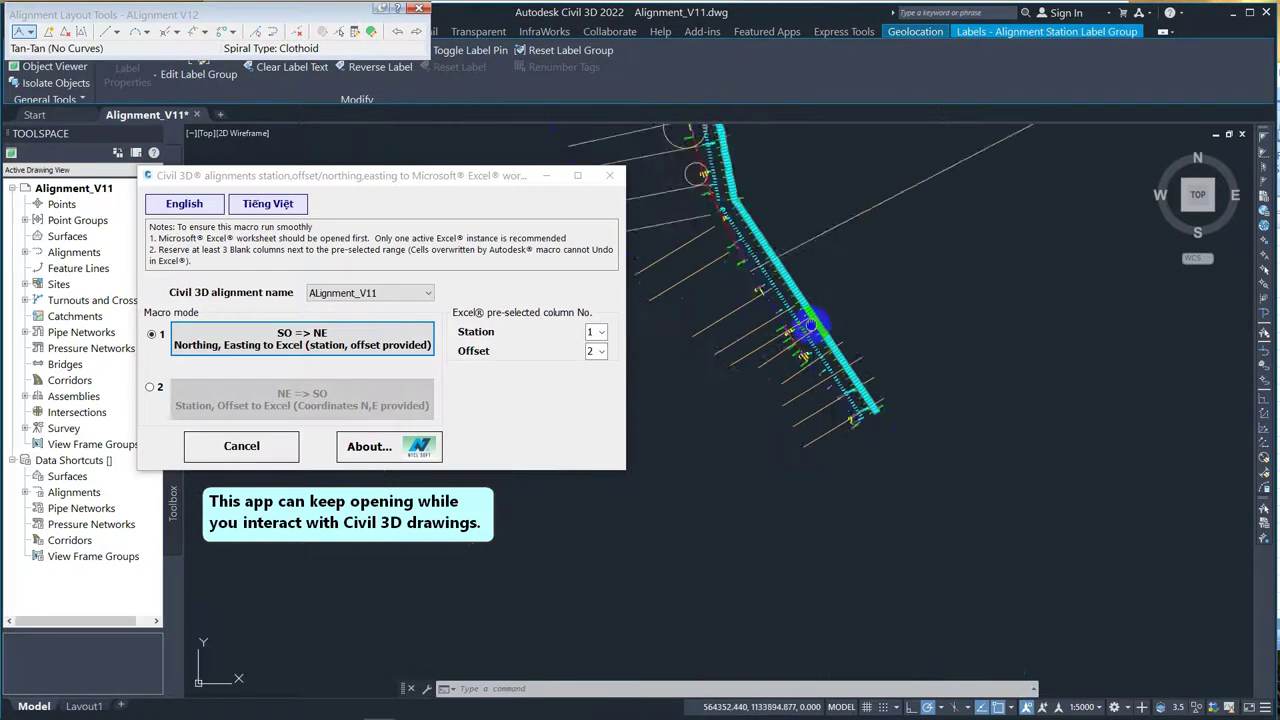
pyautogui.scroll(2, 800, 434)
pyautogui.scroll(3, 815, 415)
pyautogui.scroll(2, 820, 408)
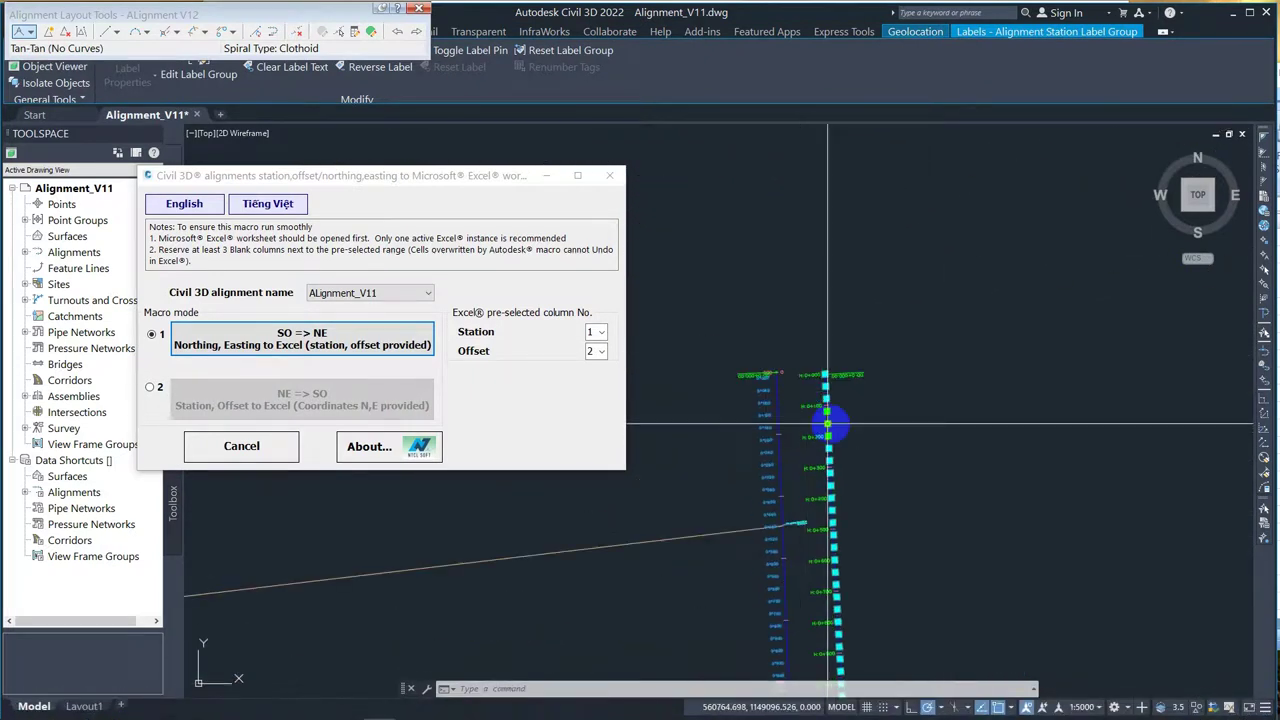
pyautogui.press('Escape')
pyautogui.click(410, 293)
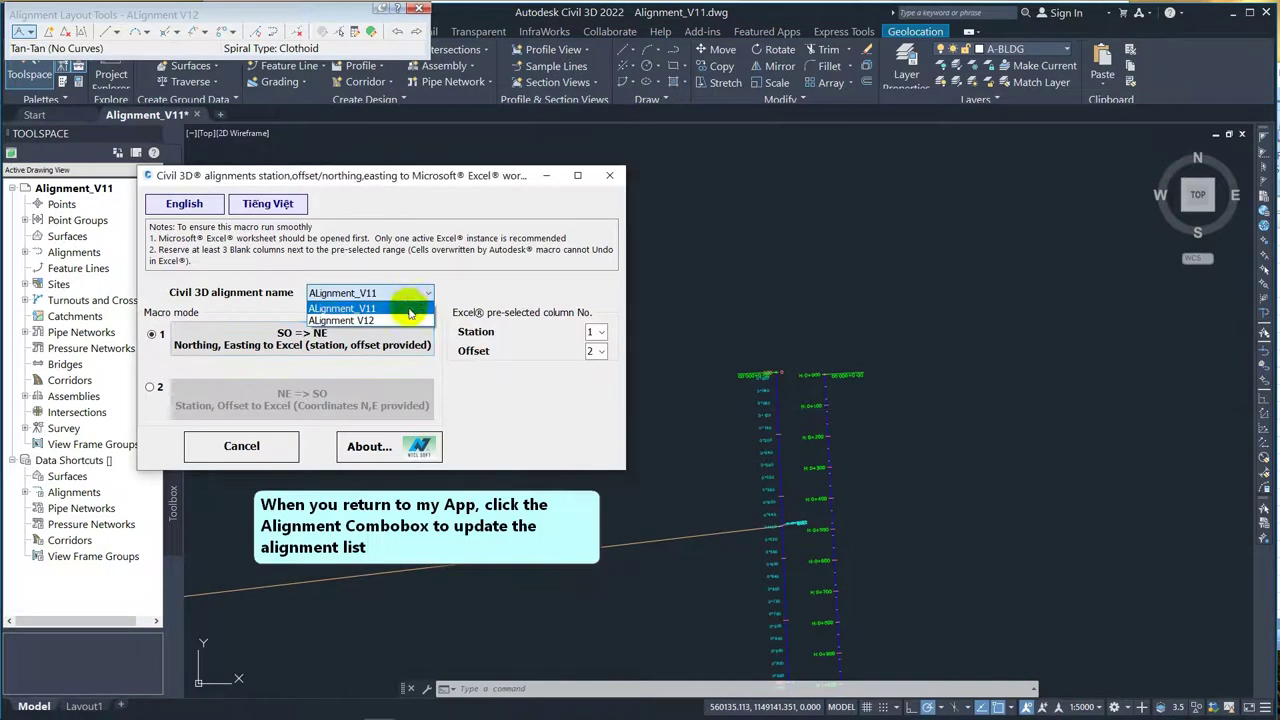
# - Choose ALignment V12 as the add-in's alignment and go to Excel's Culvert sheet
pyautogui.click(406, 320)
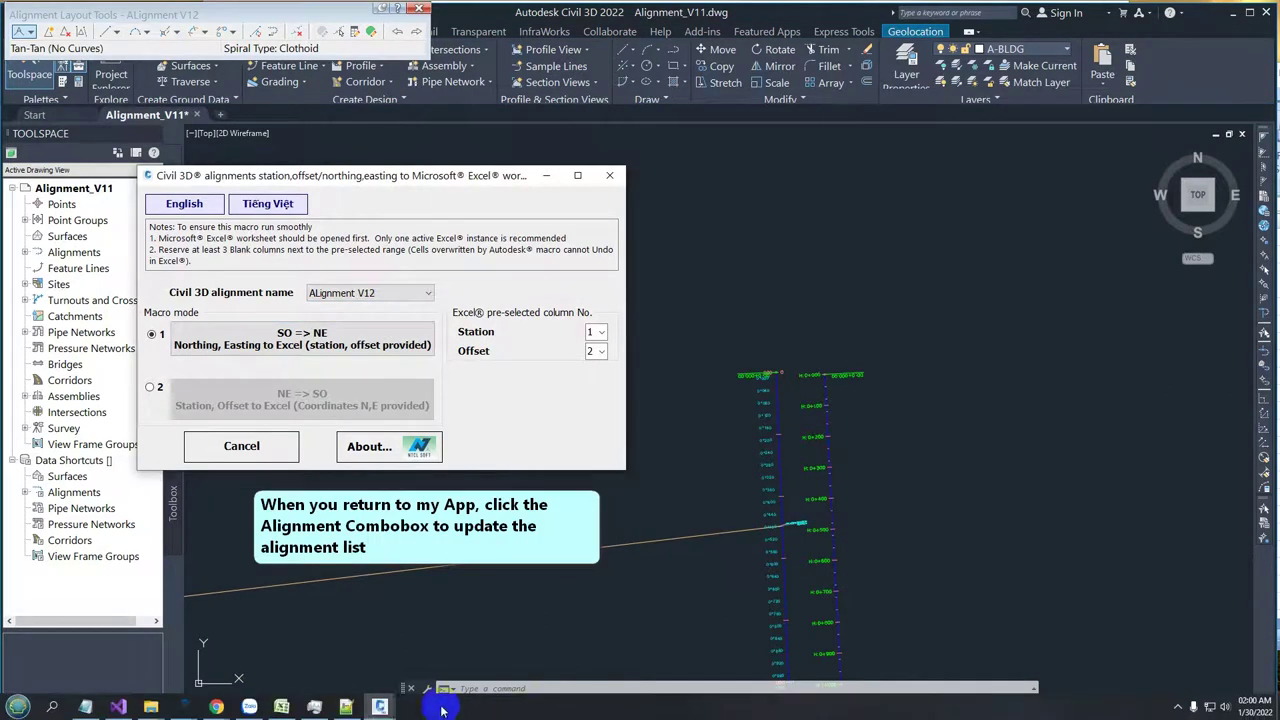
pyautogui.click(379, 708)
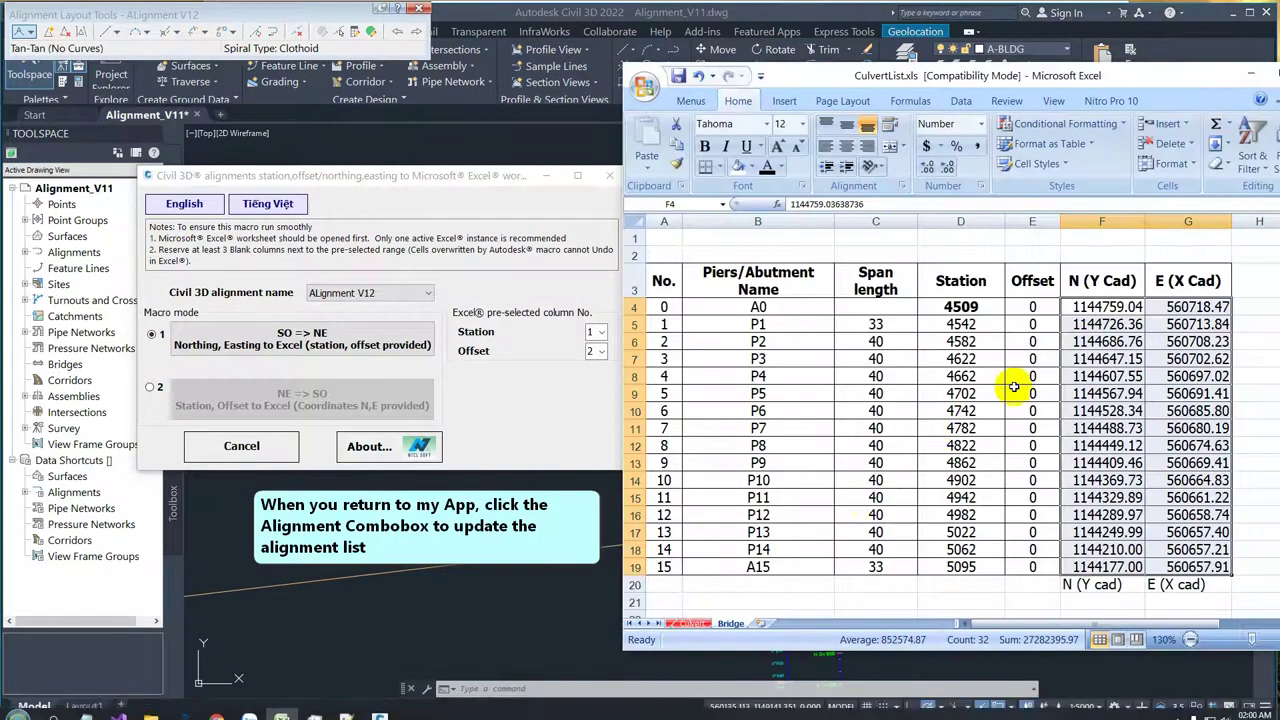
pyautogui.click(692, 624)
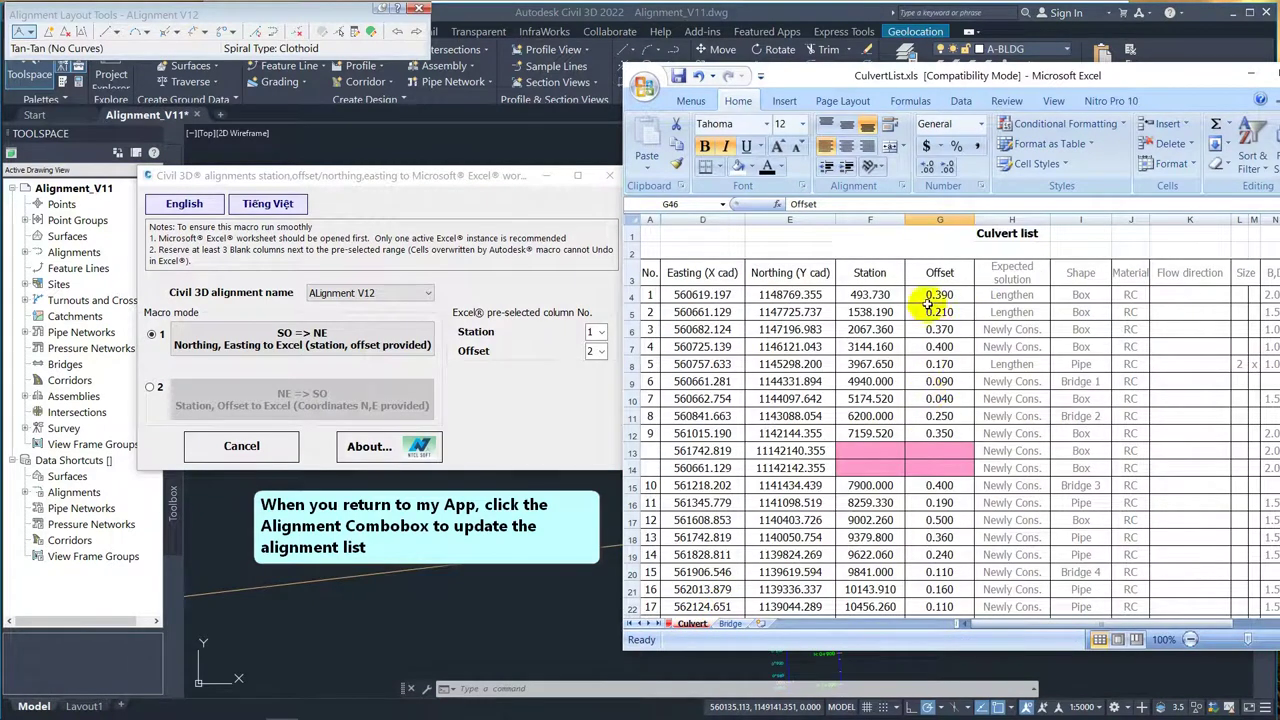
# - Insert two empty columns at H4, right of the Offset column
pyautogui.click(885, 296)
pyautogui.click(1013, 298)
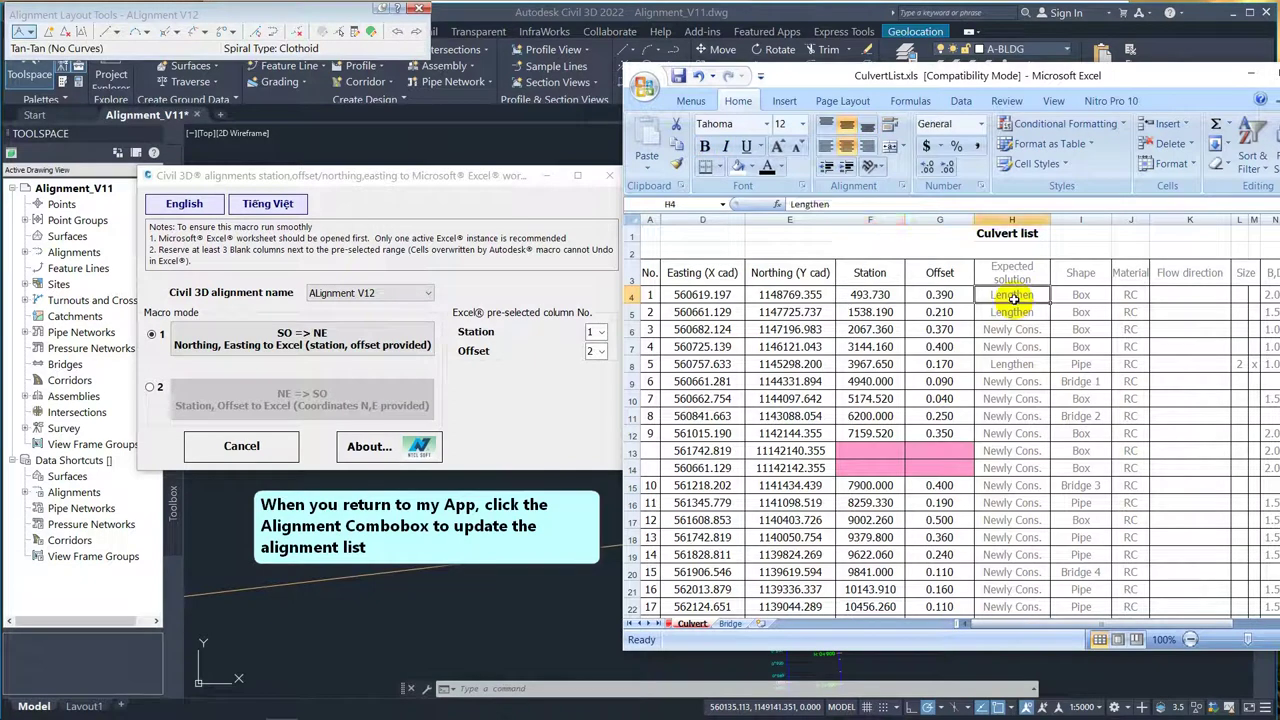
pyautogui.hotkey('alt', 'i')
pyautogui.press('c')
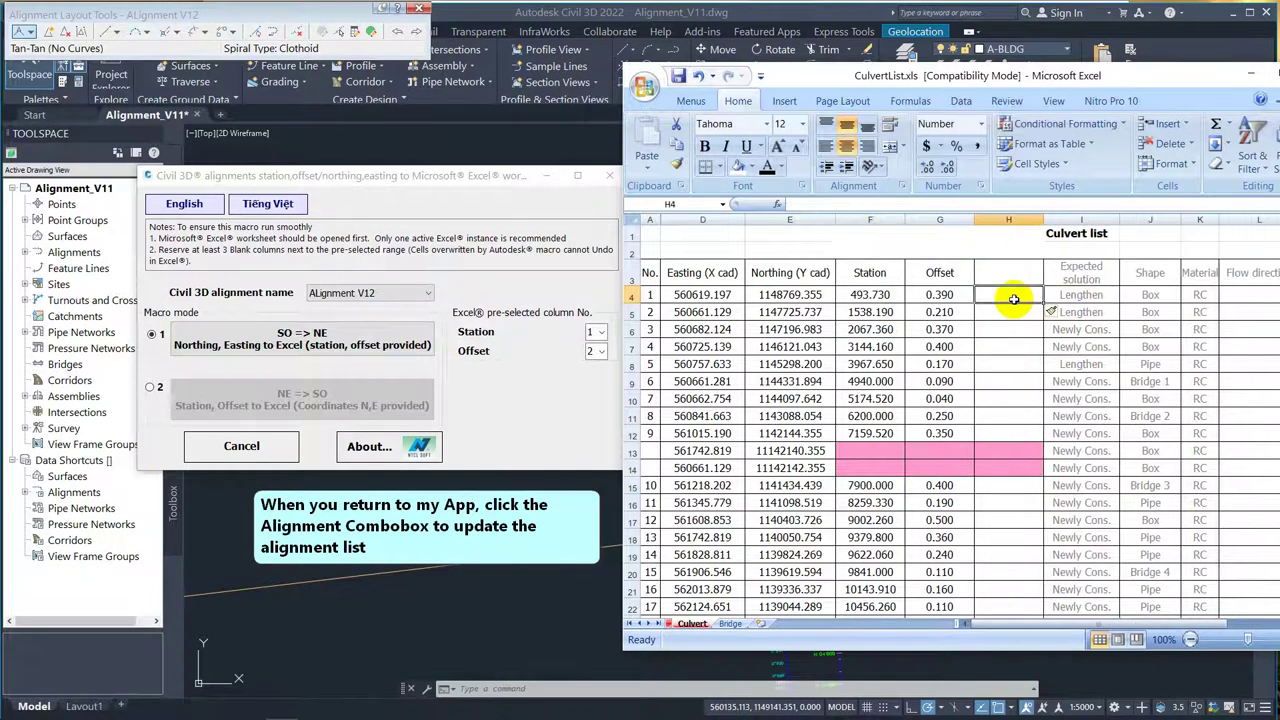
pyautogui.hotkey('alt', 'i')
pyautogui.press('c')
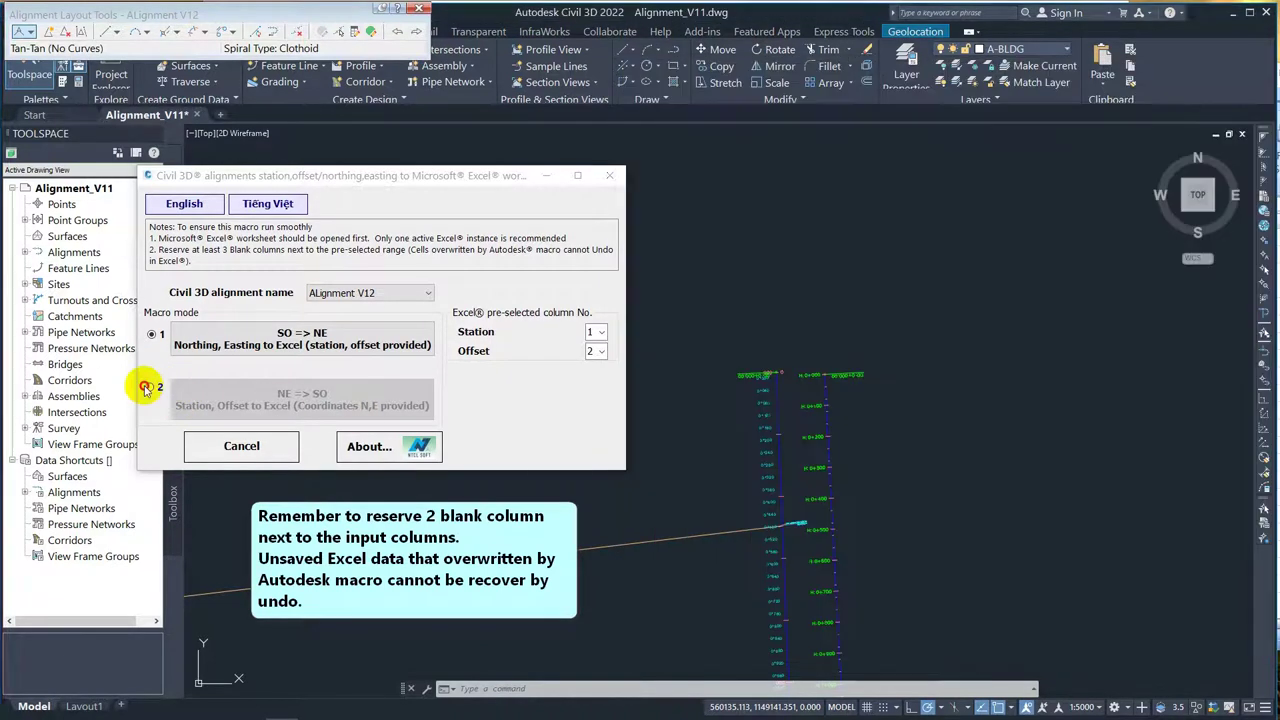
# - Set the add-in to NE => SO mode, Northing from column 1, Easting from column 2
pyautogui.click(150, 387)
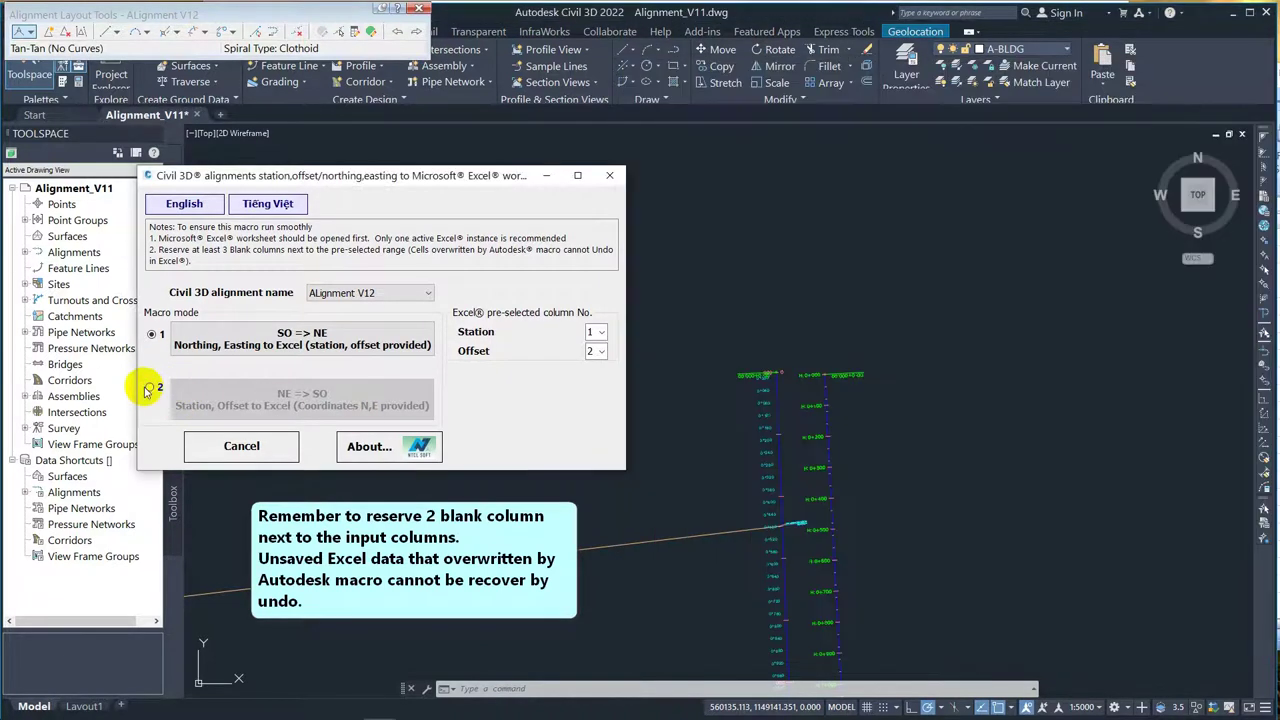
pyautogui.click(150, 388)
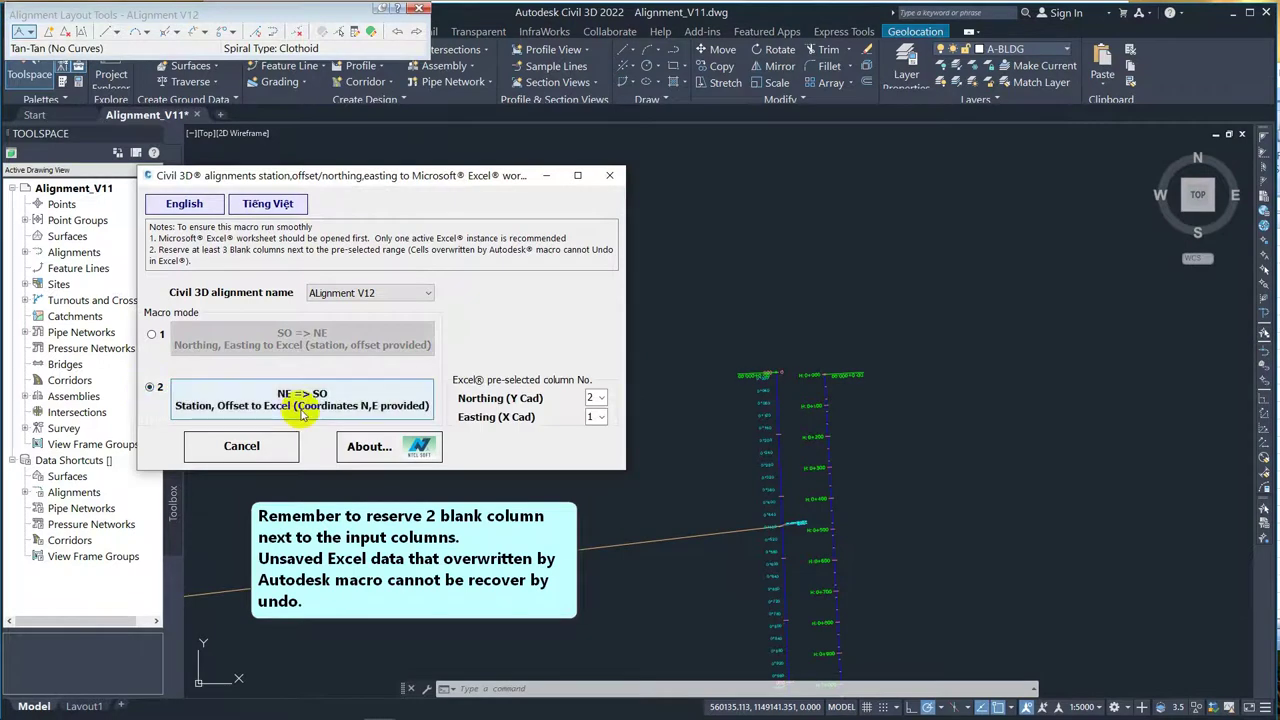
pyautogui.hotkey('alt', 'Tab')
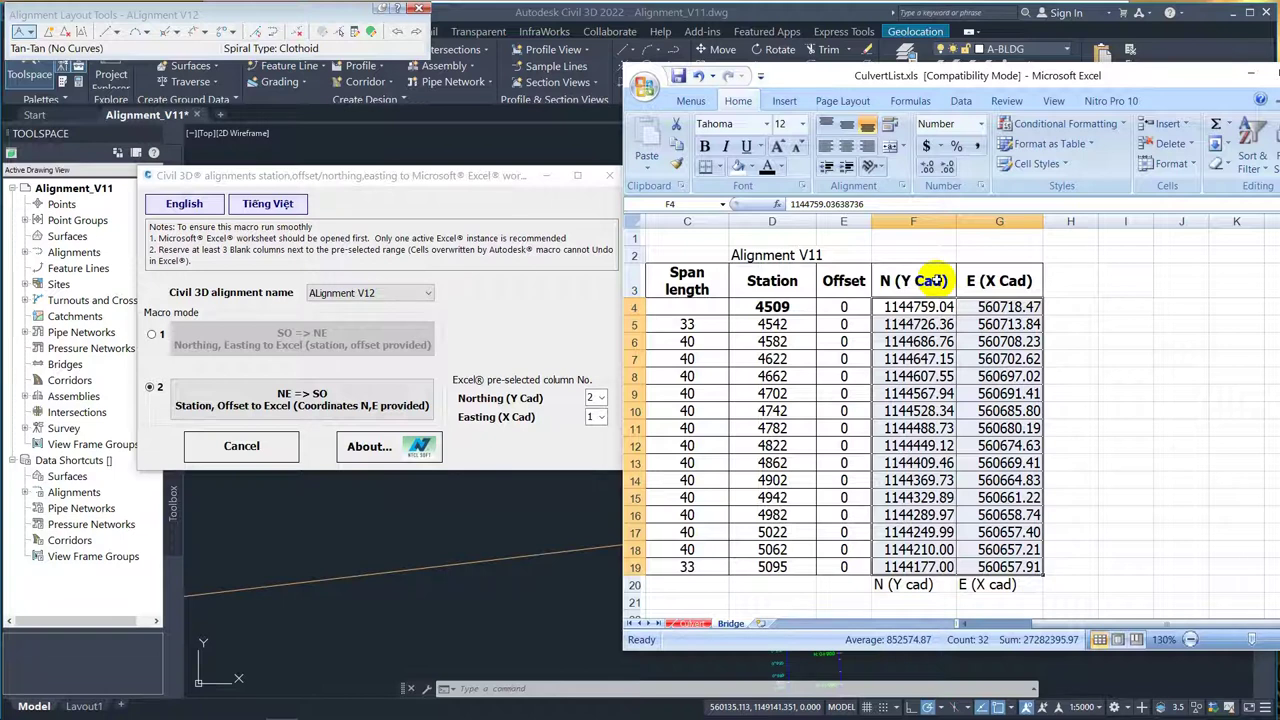
pyautogui.click(602, 398)
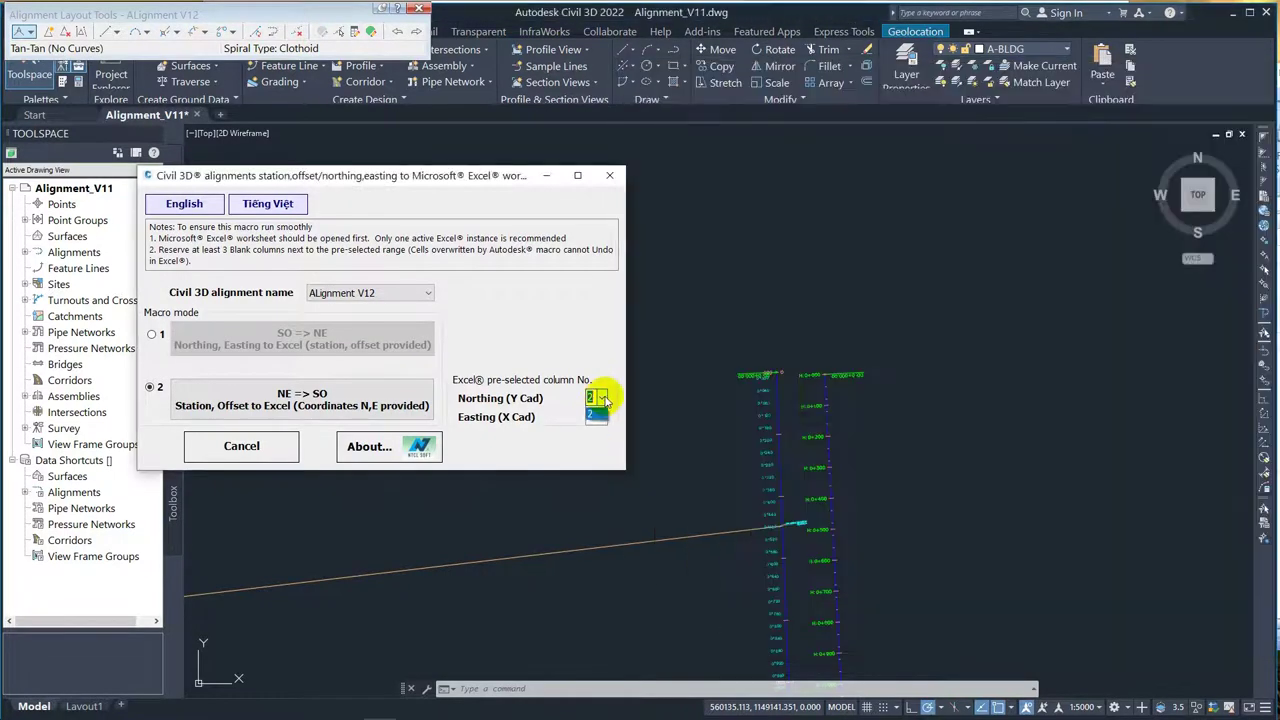
pyautogui.click(597, 444)
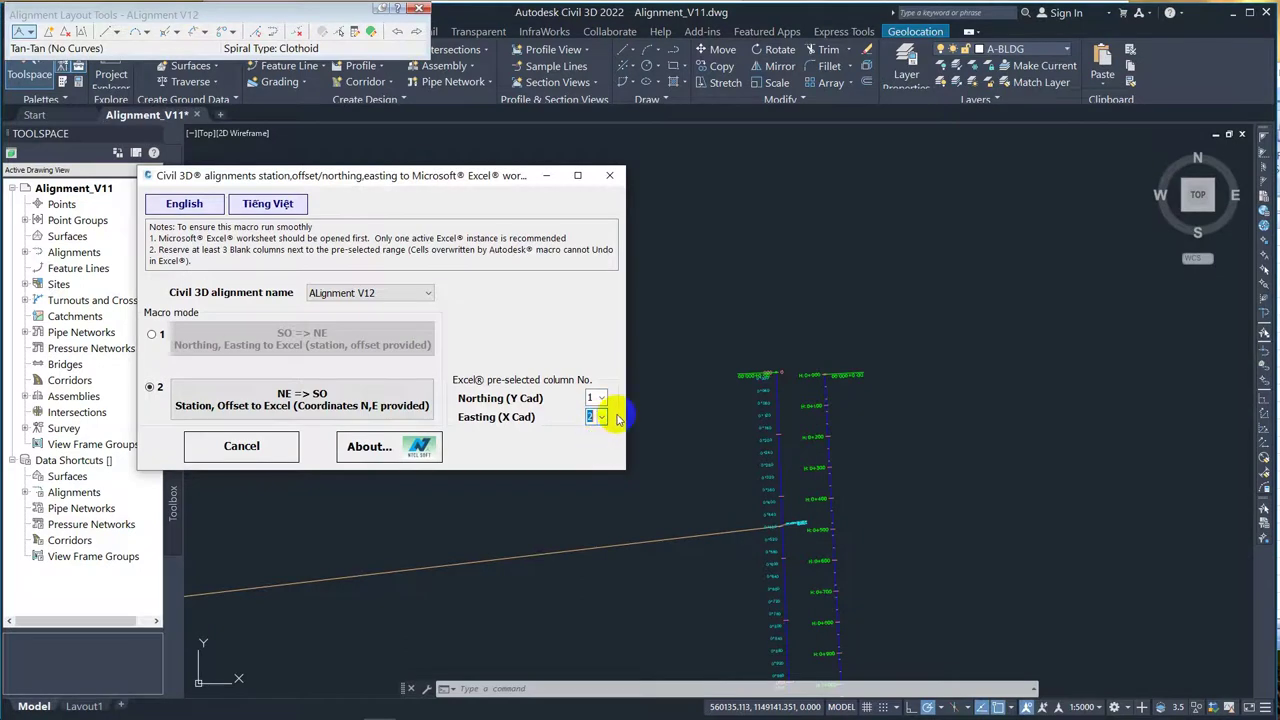
pyautogui.hotkey('alt', 'Tab')
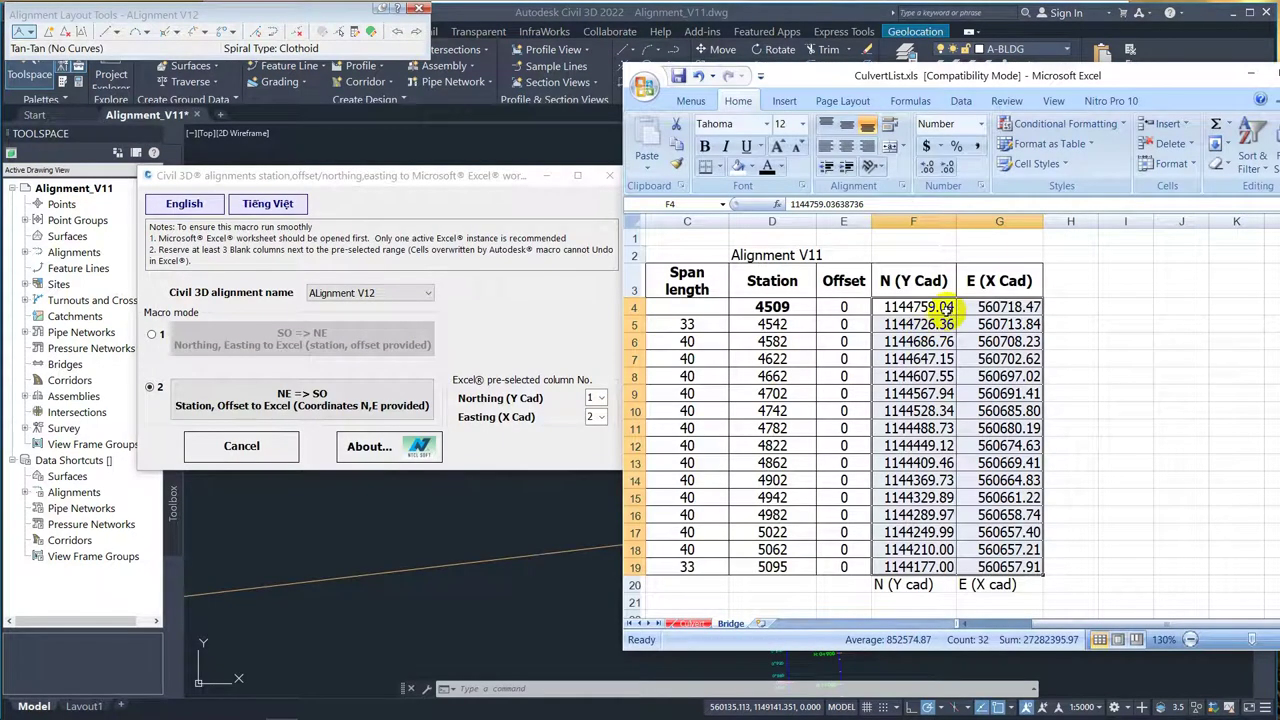
# - Run NE => SO to fill Station/Offset, and copy the D3:E3 headers to H3:I3
pyautogui.click(367, 404)
pyautogui.click(285, 707)
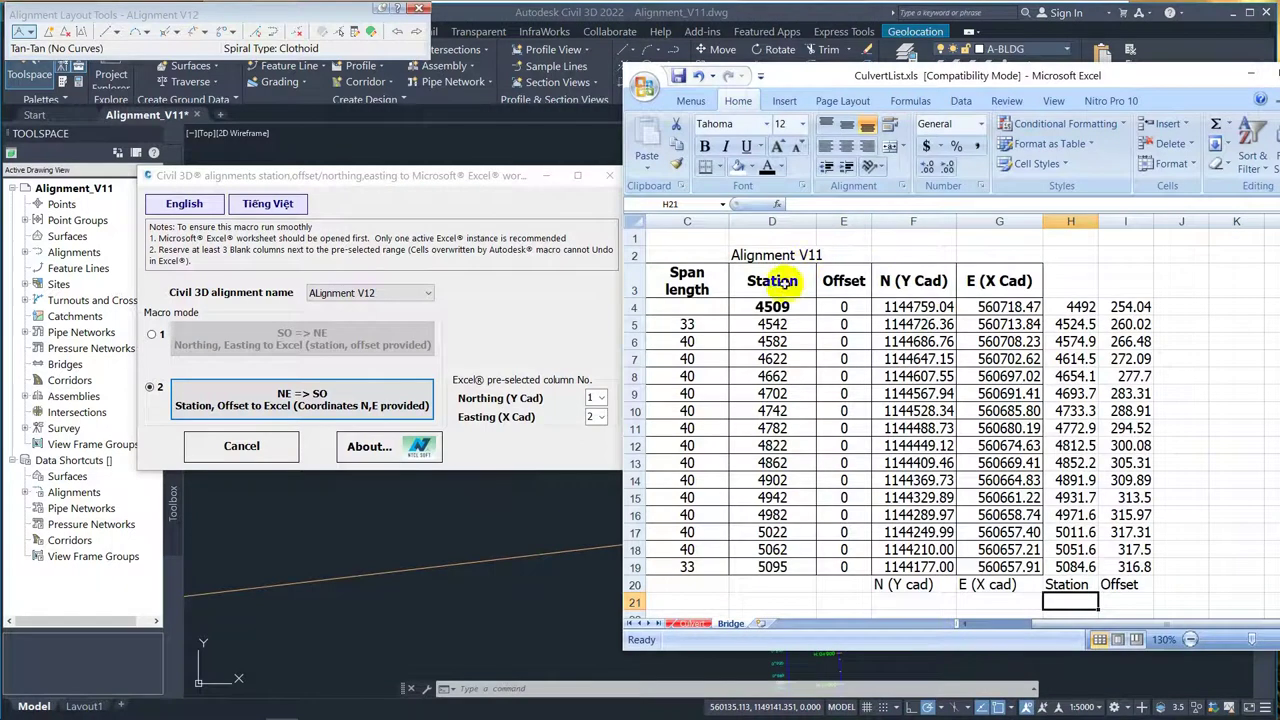
pyautogui.moveTo(795, 282); pyautogui.dragTo(845, 283)
pyautogui.hotkey('ctrl', 'c')
pyautogui.click(1070, 281)
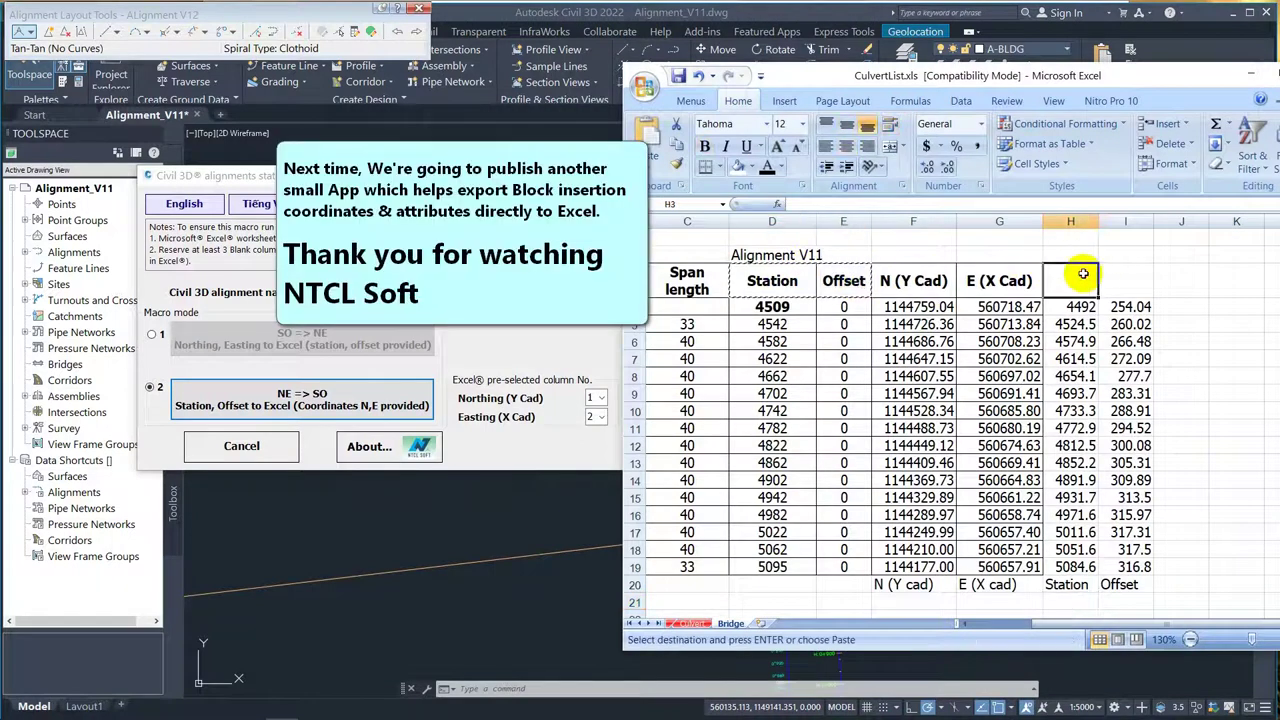
pyautogui.hotkey('ctrl', 'v')
# - Copy the D2 title to H2, change it to Alignment V12, and widen column H
pyautogui.click(785, 255)
pyautogui.hotkey('ctrl', 'c')
pyautogui.click(1072, 255)
pyautogui.hotkey('ctrl', 'v')
pyautogui.doubleClick(1118, 252)
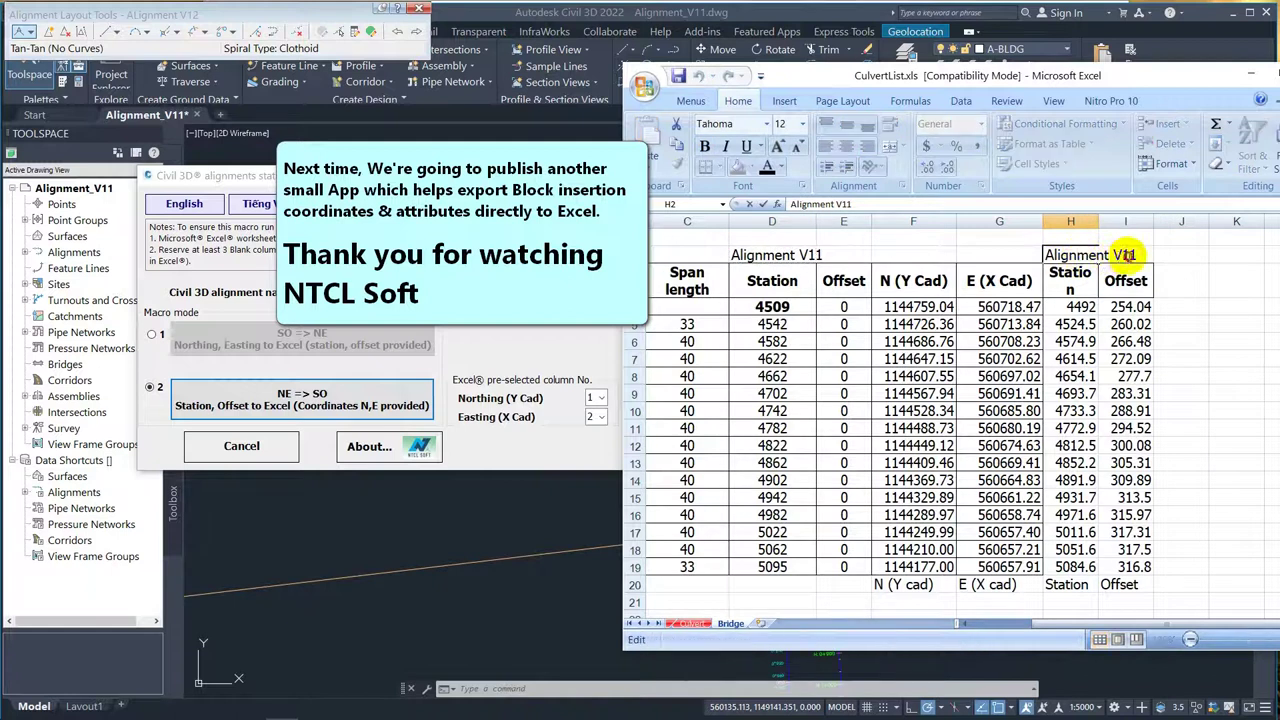
pyautogui.write('2')
pyautogui.click(1195, 281)
pyautogui.moveTo(1098, 220); pyautogui.dragTo(1183, 220)
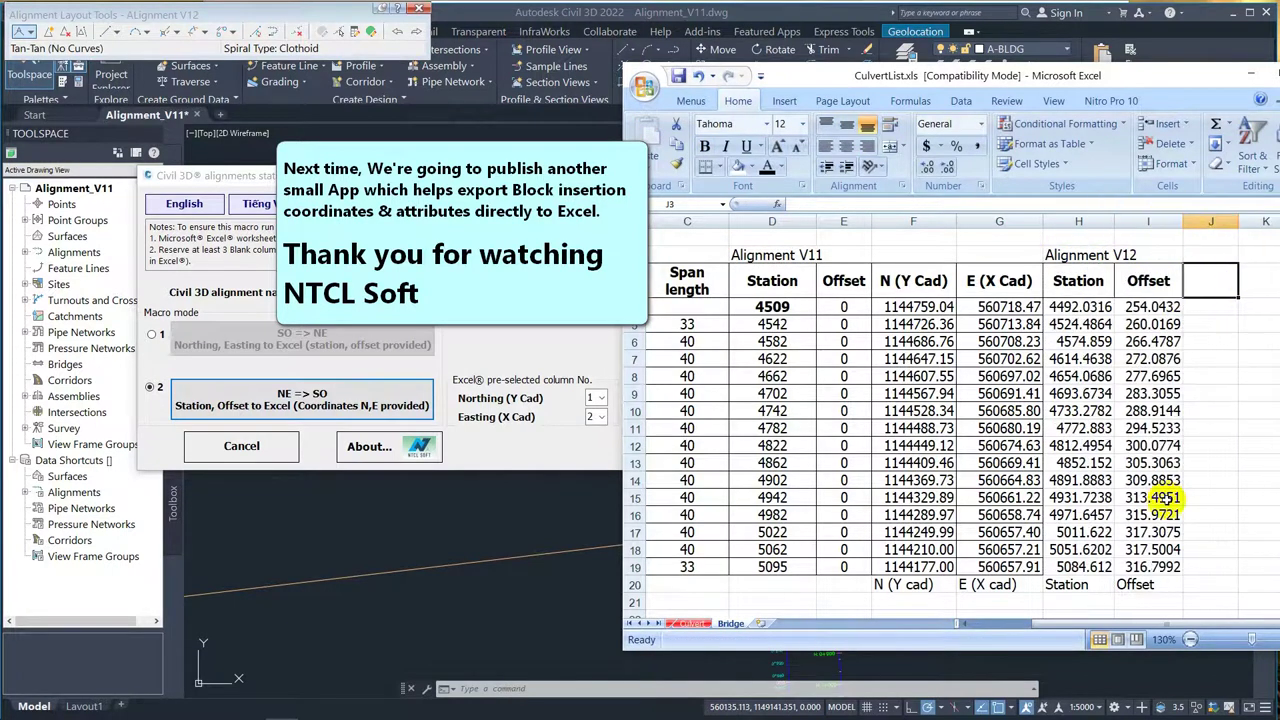